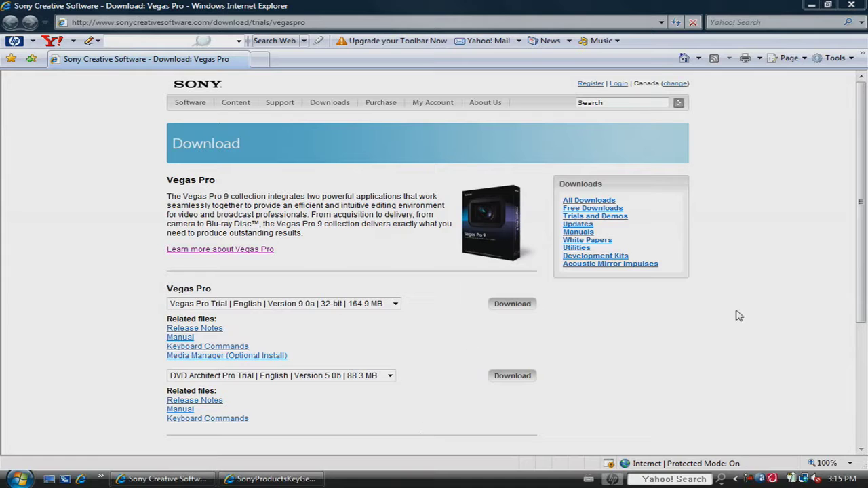
- Download and save the English Version 9.0a 32-bit Vegas Pro trial, then bring up MediaFire
mouse_move(863, 201)
mouse_down()
mouse_move(864, 345)
mouse_move(852, 182)
mouse_up()
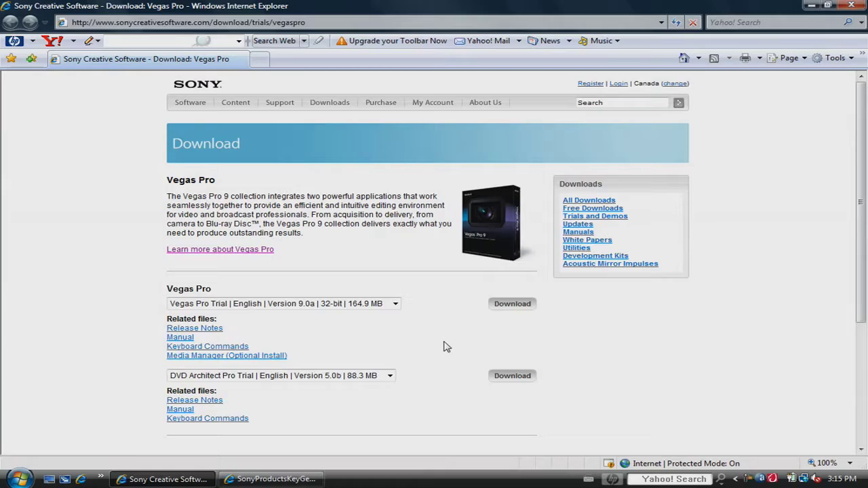
click(394, 305)
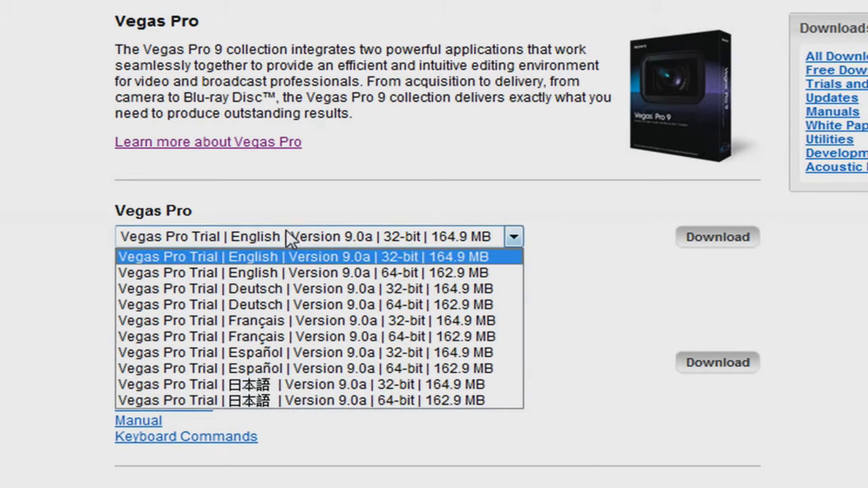
click(274, 263)
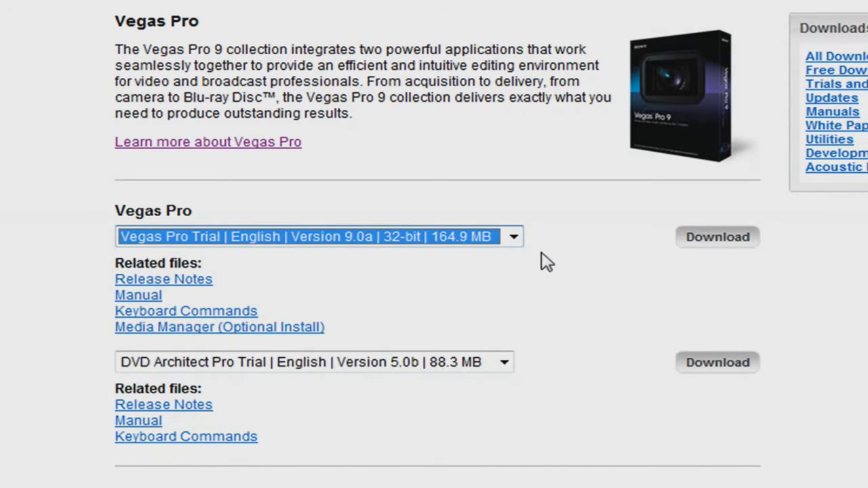
click(547, 261)
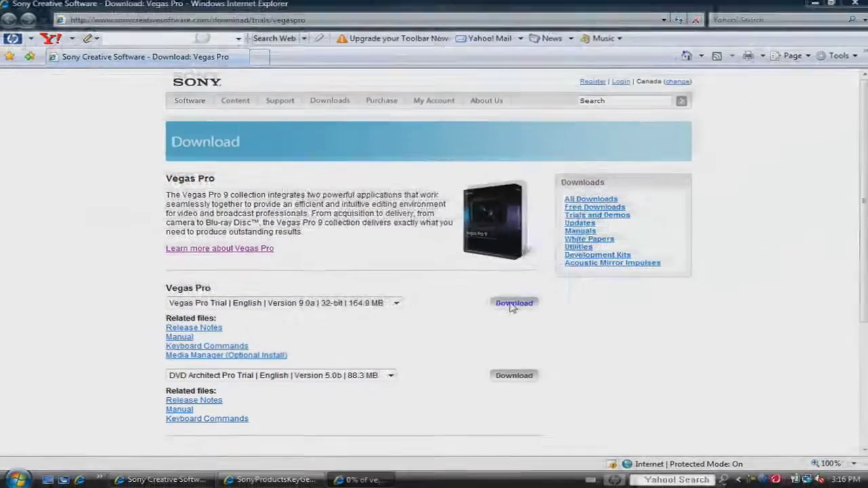
click(513, 304)
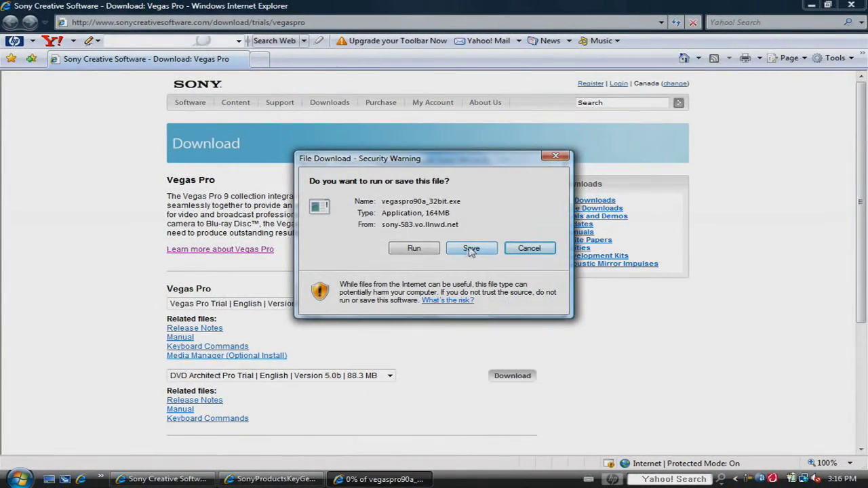
click(521, 251)
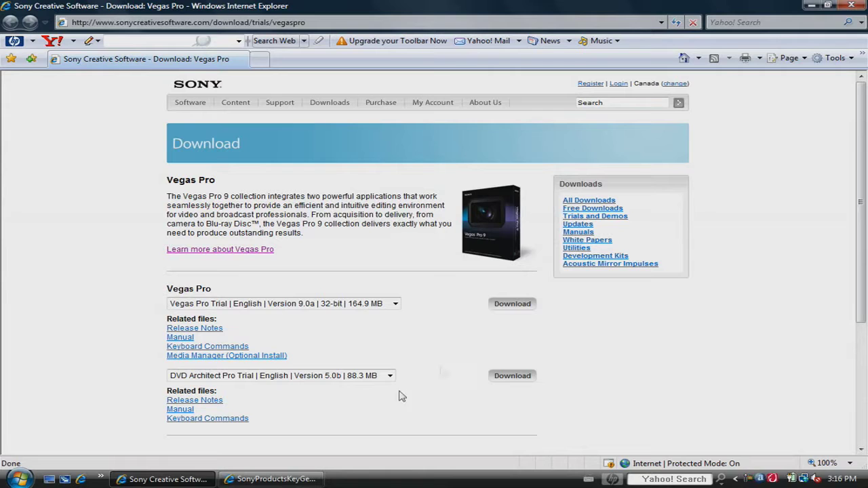
click(271, 479)
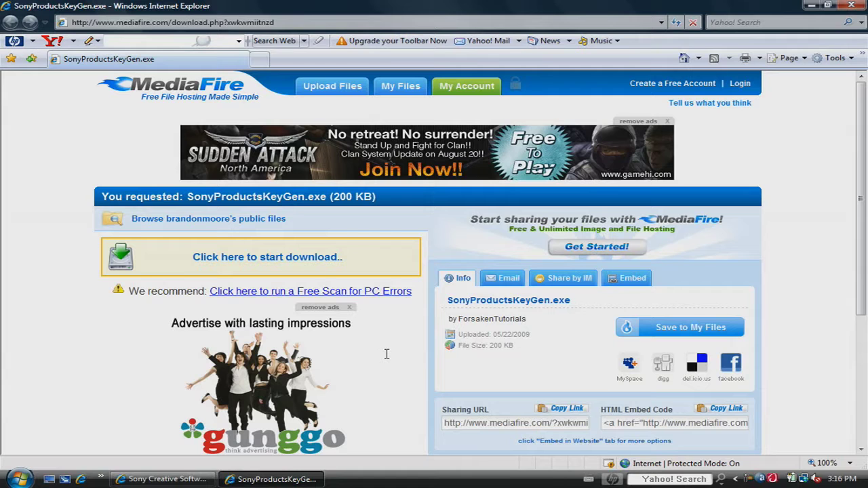
- Save SonyProductsKeyGen.exe from MediaFire through the security warning and Save As dialog
scroll(386, 354, down, 3)
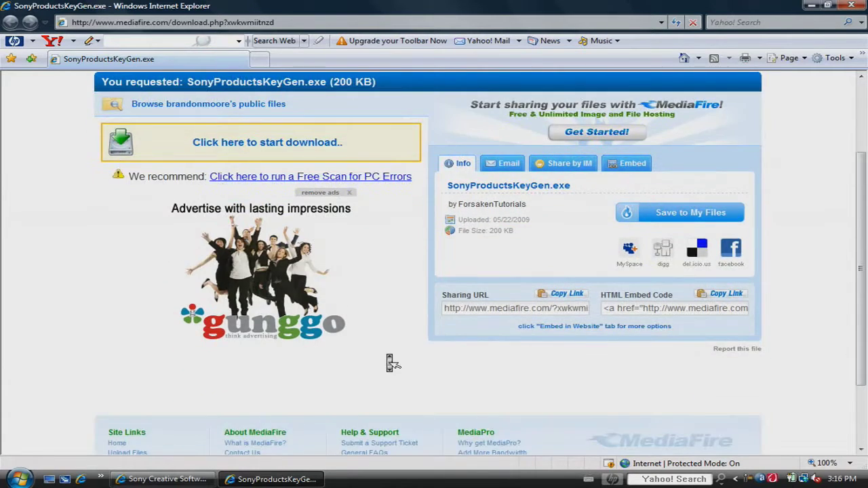
scroll(390, 363, up, 3)
click(239, 261)
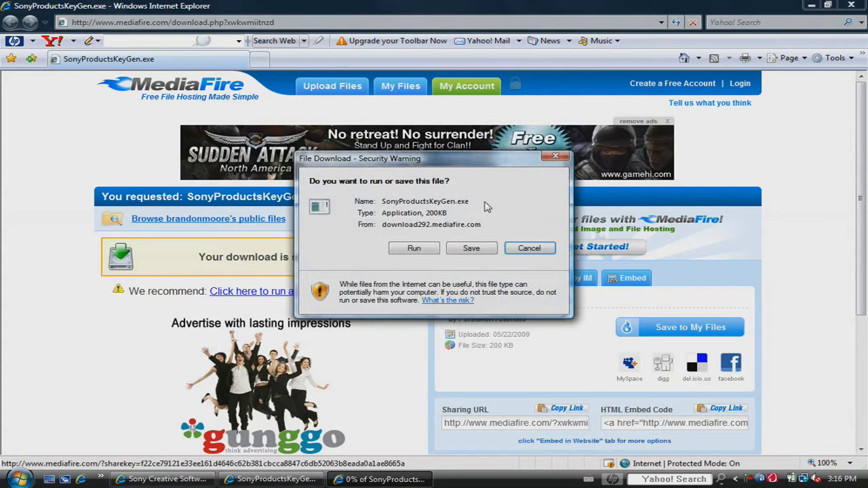
click(471, 249)
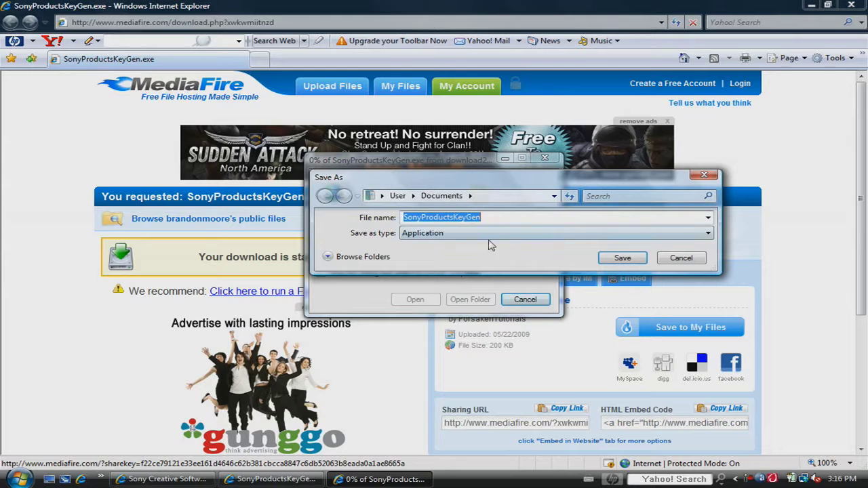
click(681, 259)
click(540, 161)
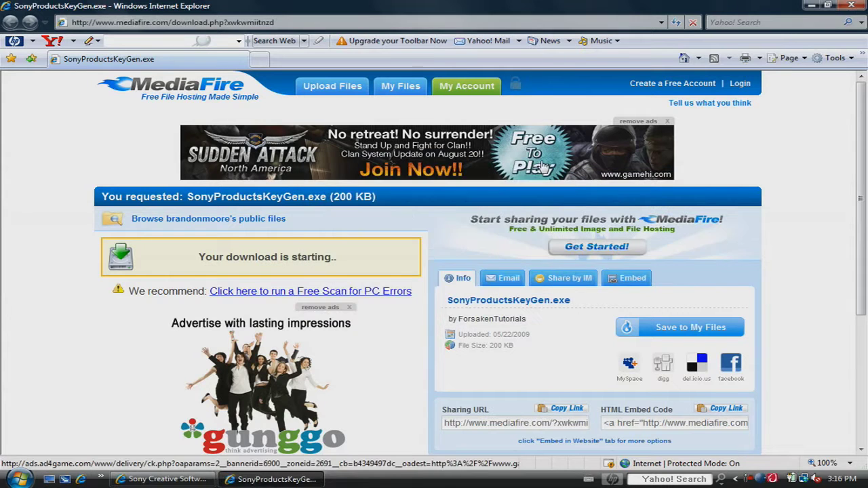
- Minimize the browser and place the installer and keygen icons side by side mid-desktop
click(810, 5)
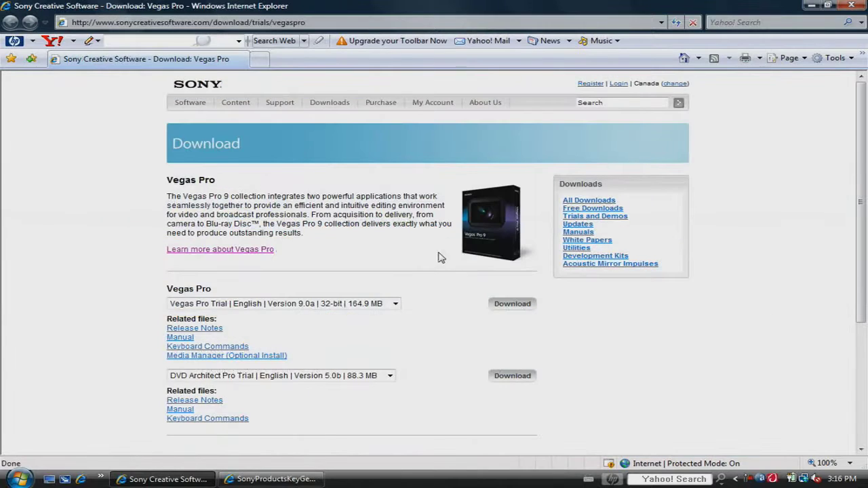
click(809, 6)
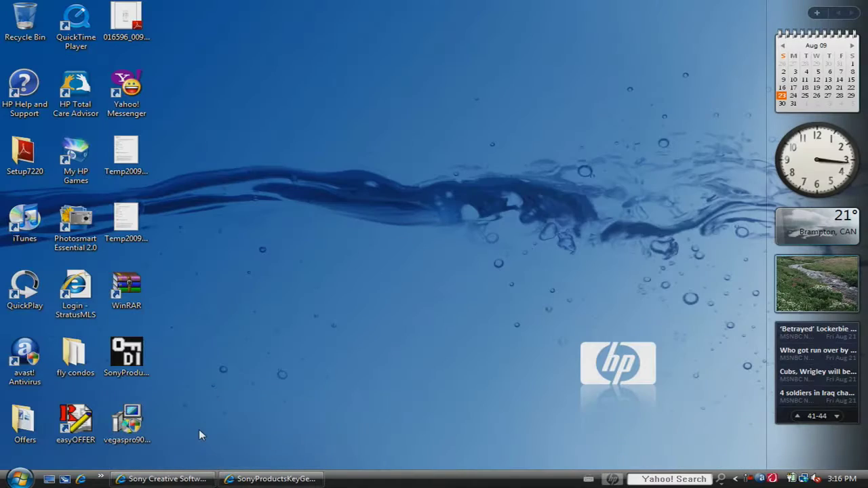
mouse_move(163, 443)
mouse_down()
mouse_move(112, 360)
mouse_move(452, 162)
mouse_up()
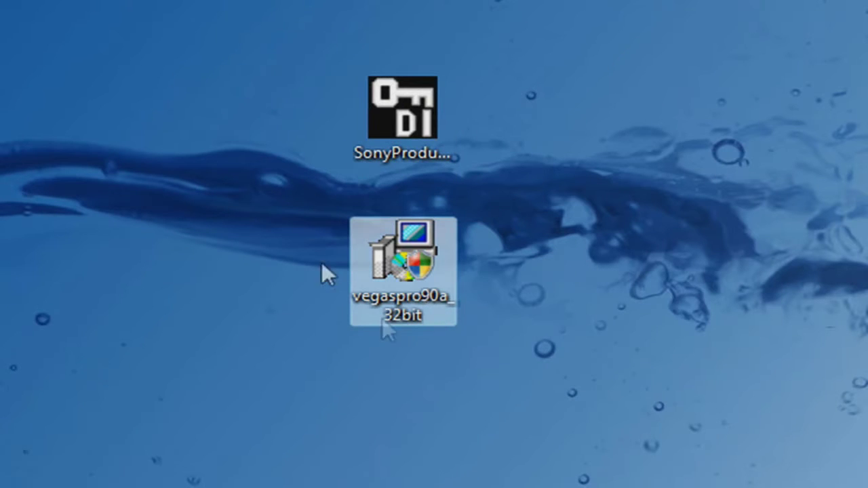
click(630, 274)
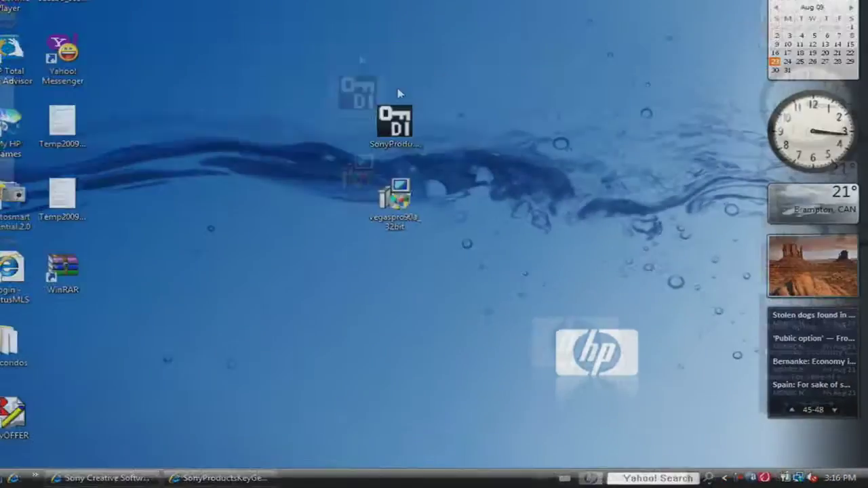
drag(432, 156, 510, 259)
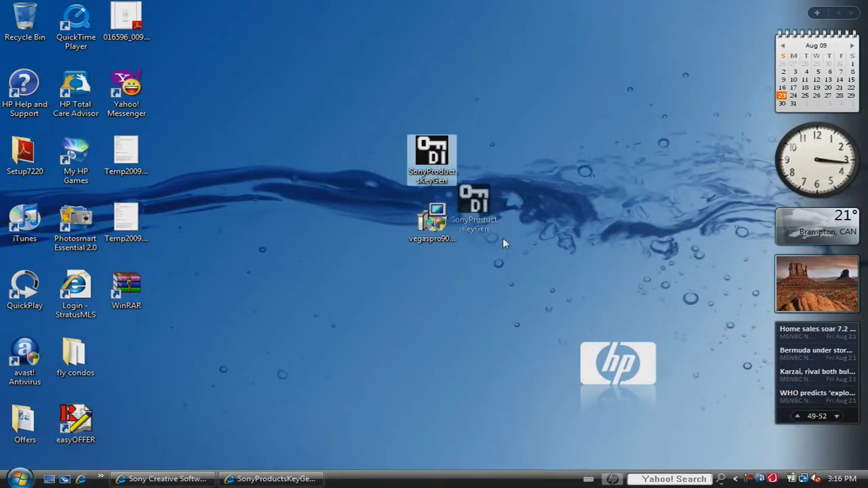
- Launch vegaspro90a_32bit and confirm English as the installation language
click(432, 224)
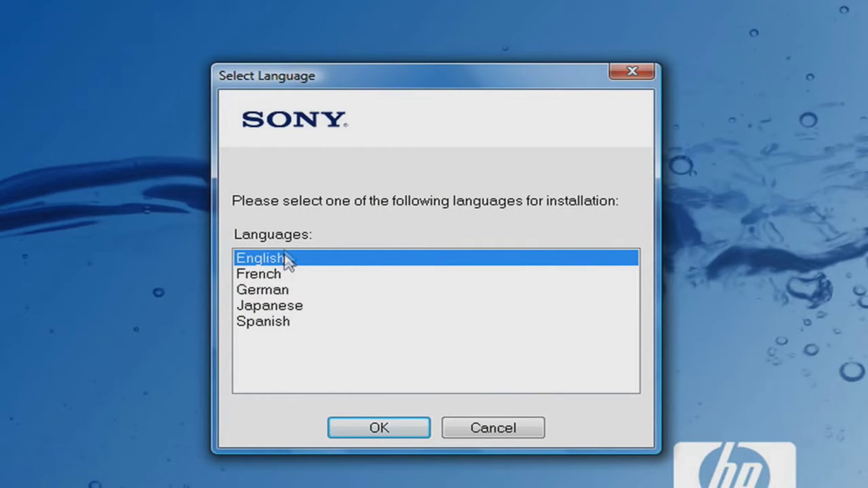
click(400, 429)
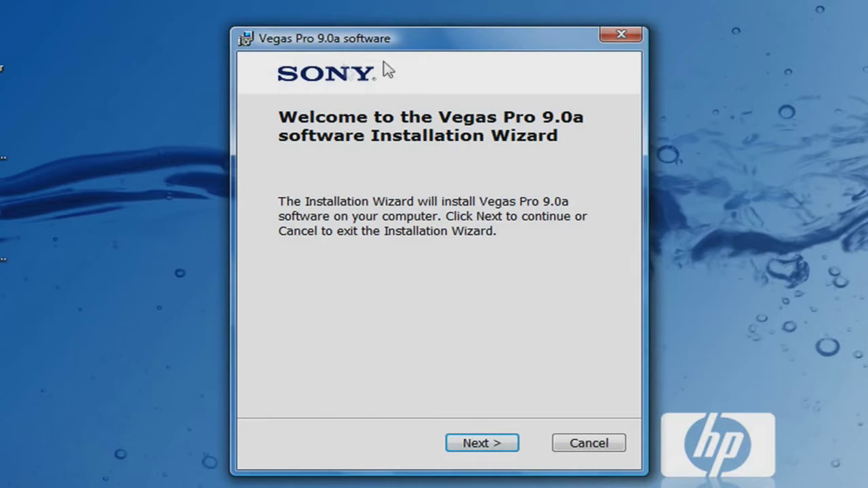
- Accept the license and install Vegas Pro 9.0a to the default locations, then finish
click(483, 444)
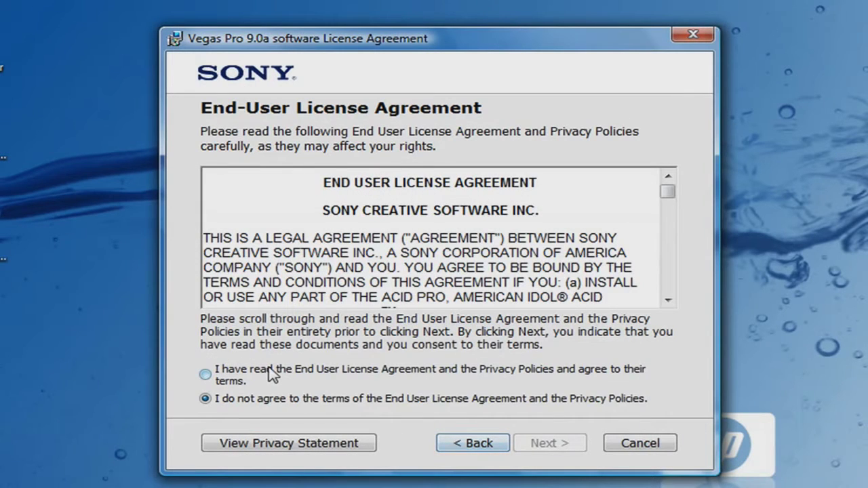
click(271, 373)
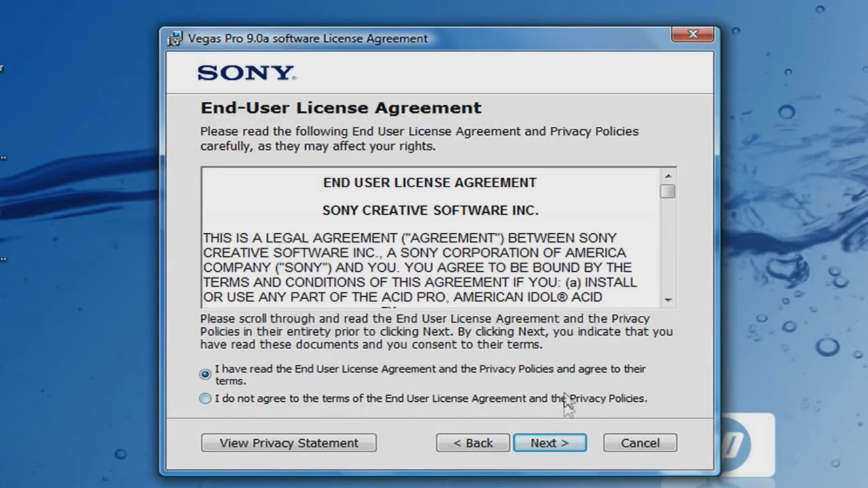
click(546, 444)
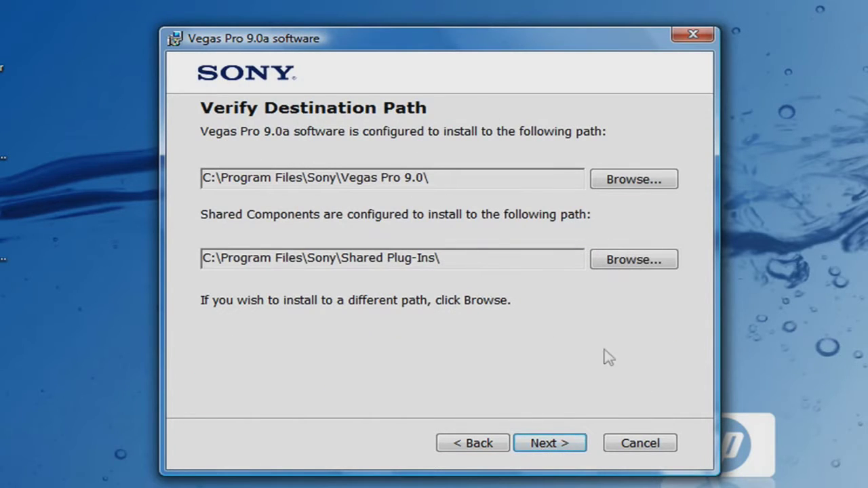
click(541, 443)
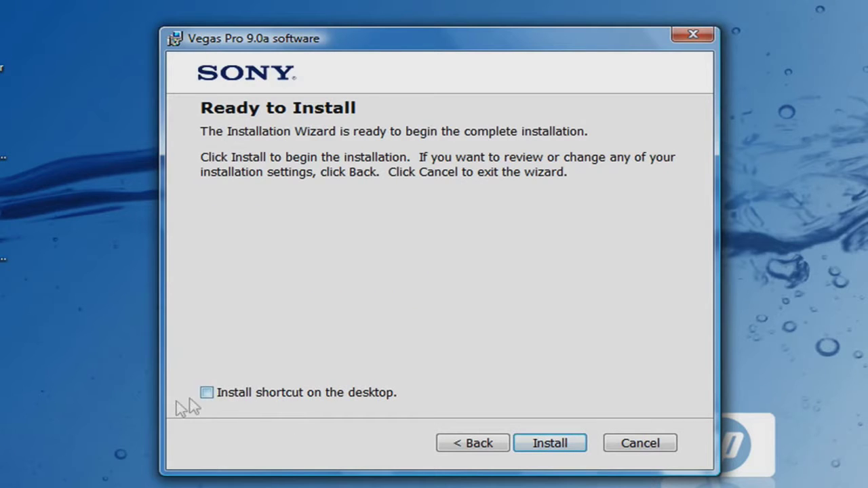
click(560, 447)
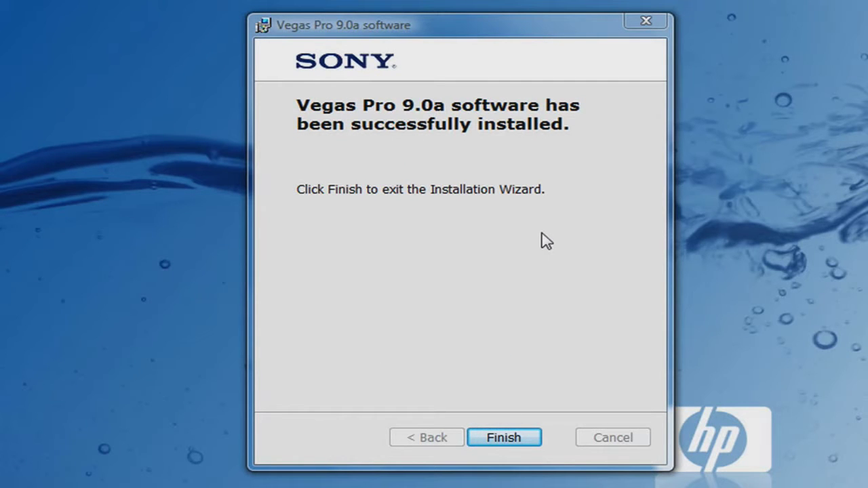
click(502, 438)
- Find the Vegas Pro 9.0 entries under Sony in All Programs, then move the installer below WinRAR
click(16, 479)
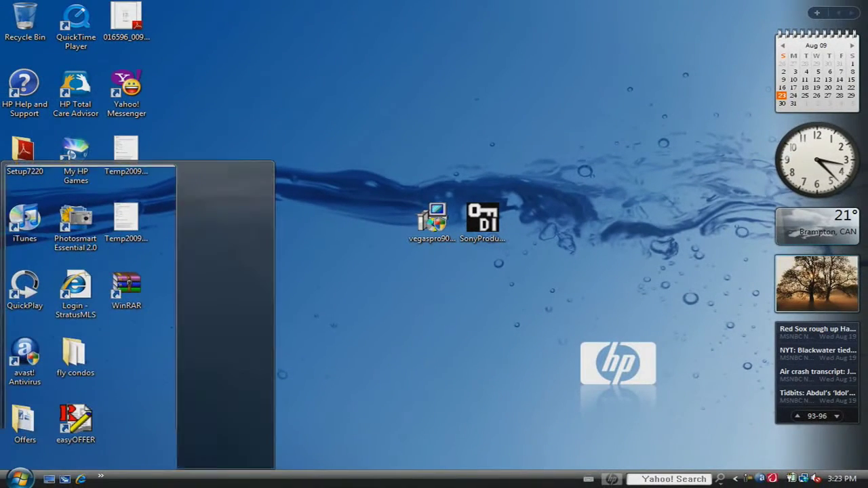
click(50, 439)
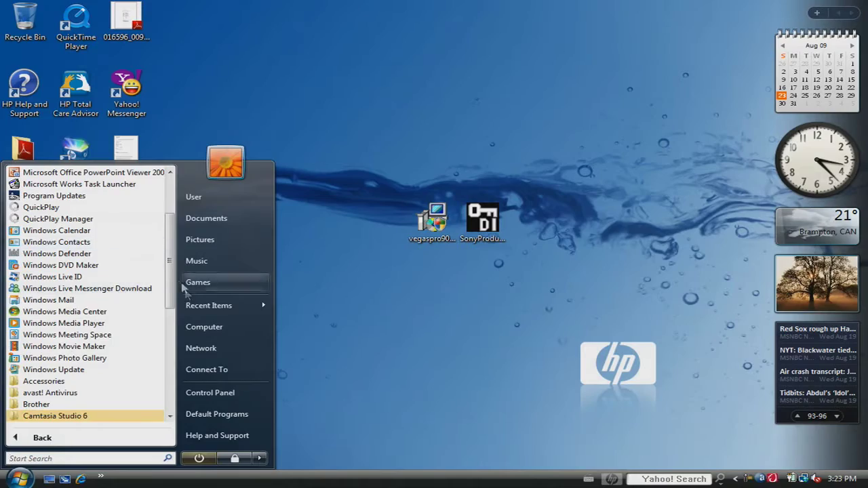
scroll(170, 349, down, 2)
scroll(169, 353, down, 3)
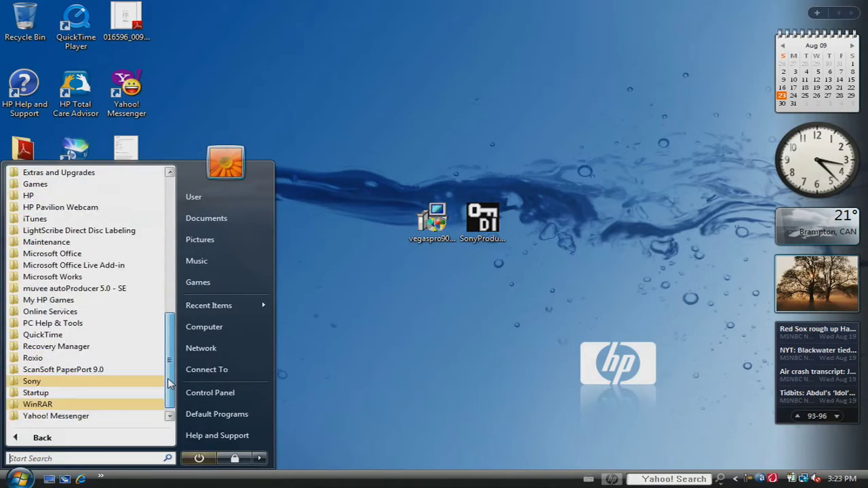
scroll(170, 352, down, 1)
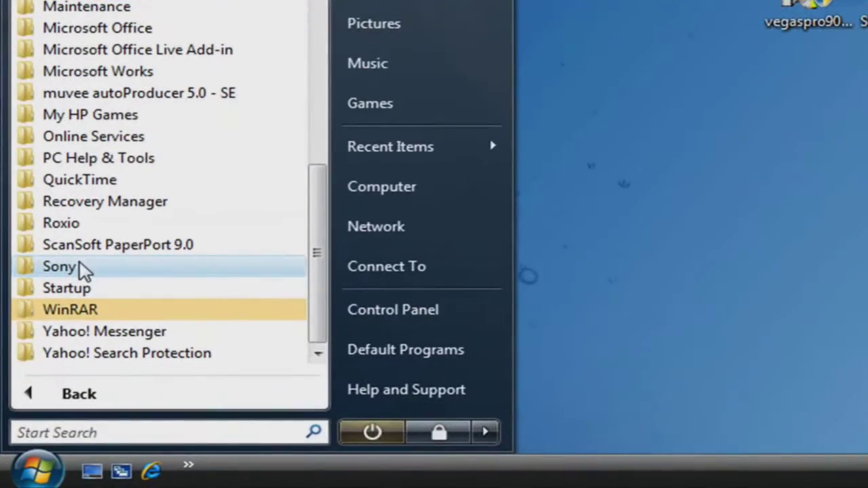
click(74, 290)
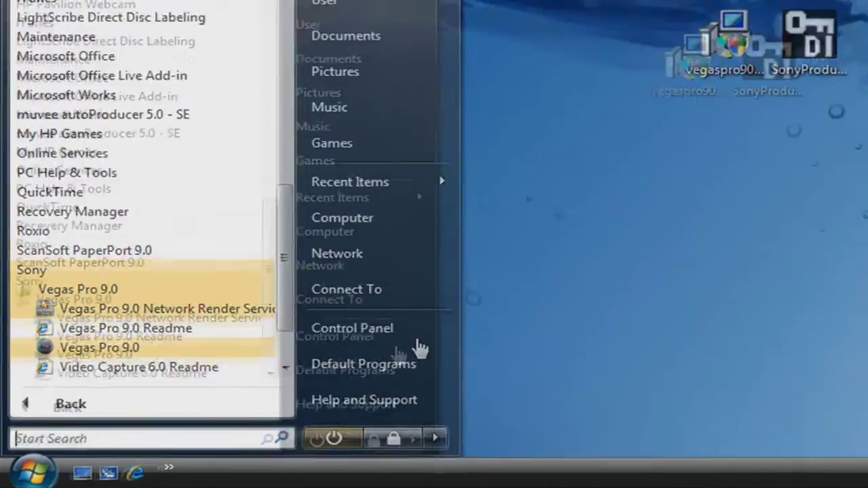
click(448, 349)
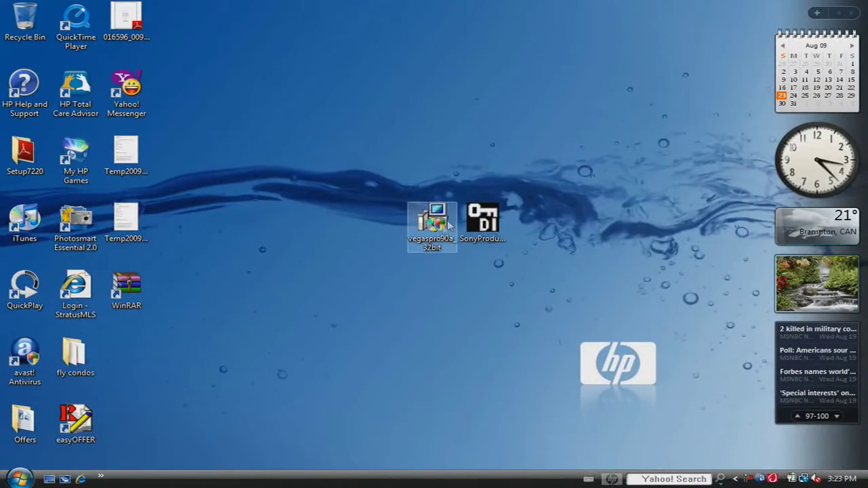
drag(431, 221, 127, 356)
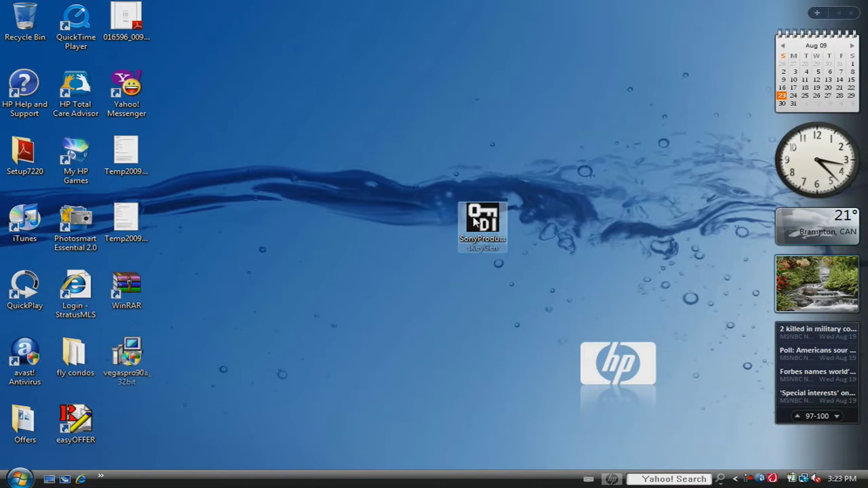
- Run SonyProductsKeyGen.exe as administrator, allowing it past the security warning
drag(474, 215, 424, 225)
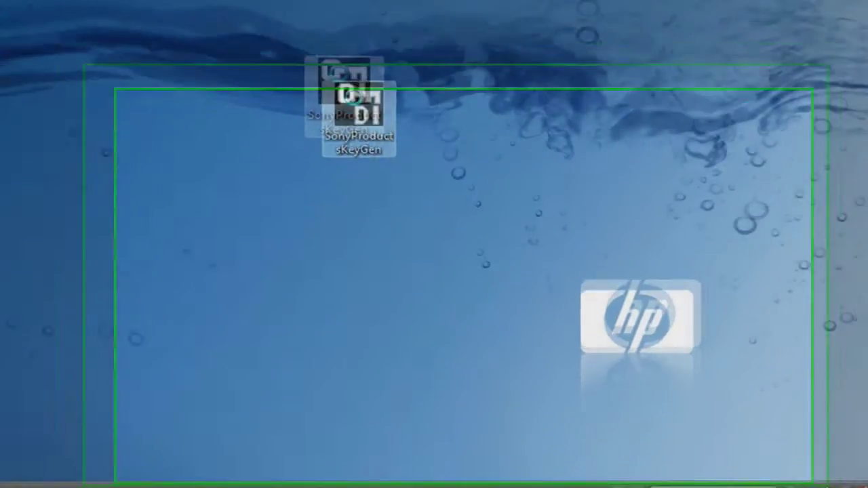
right_click(351, 98)
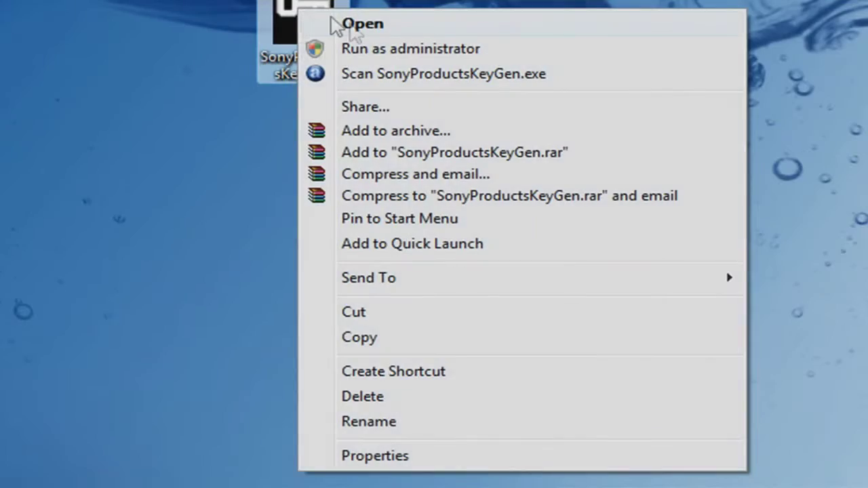
click(319, 60)
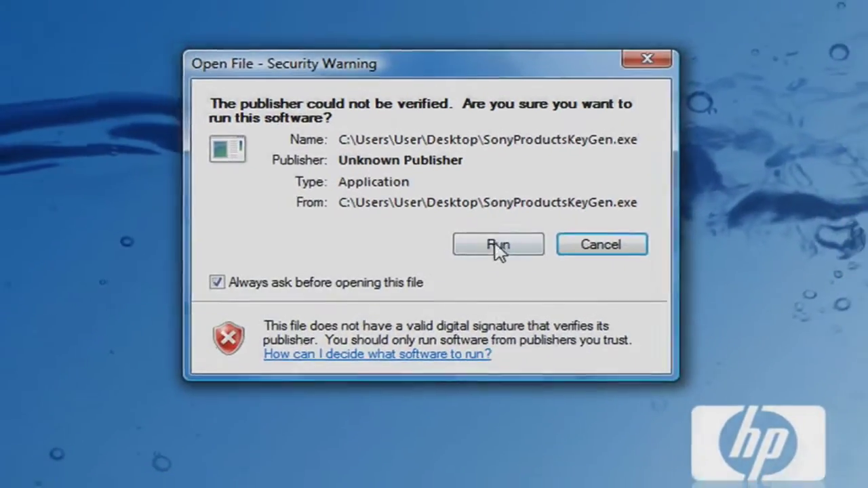
click(495, 245)
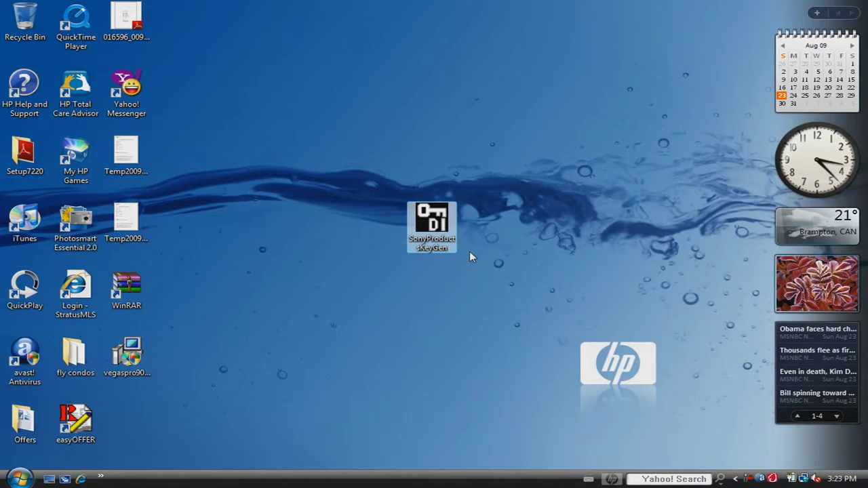
click(397, 265)
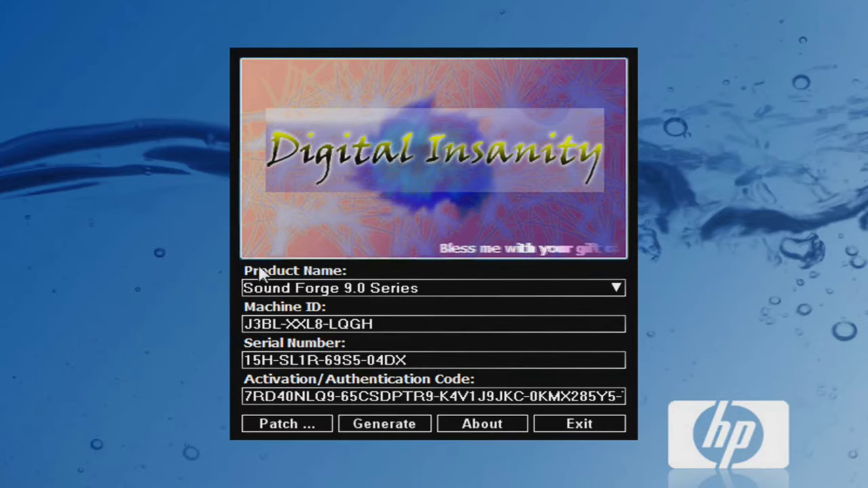
- Select Vegas Pro 9.0 (32 and 64 bit) Series and generate a serial and activation code
click(615, 289)
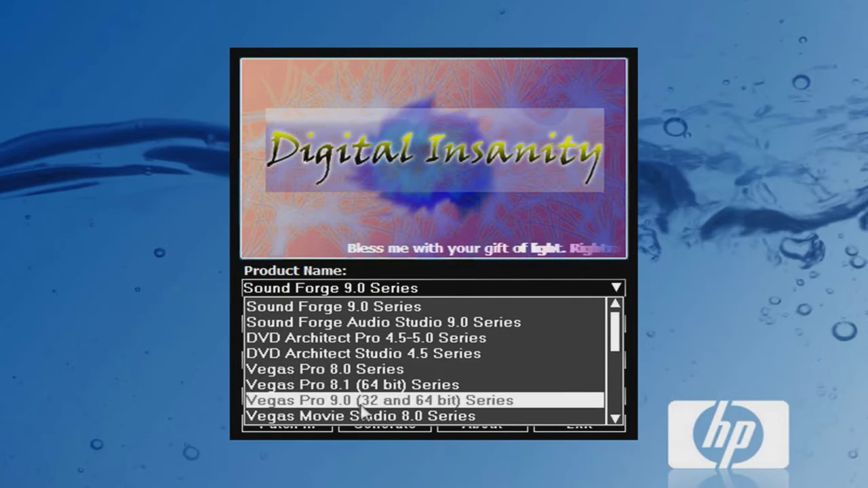
click(455, 400)
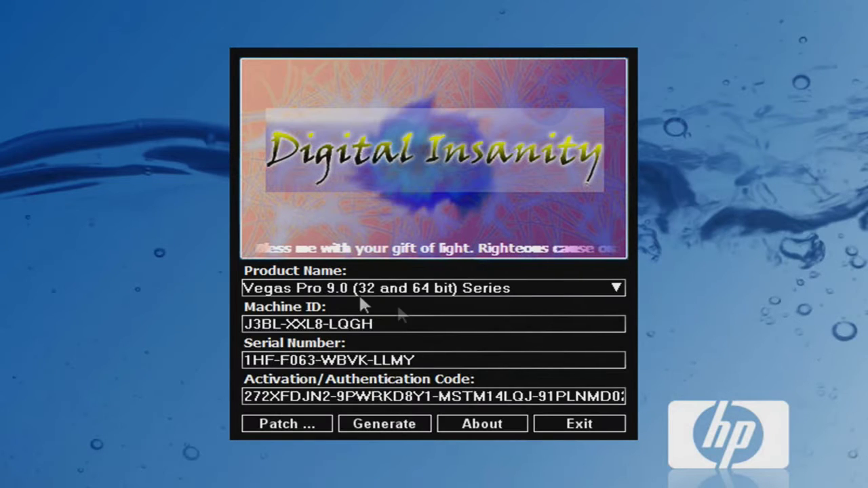
click(381, 426)
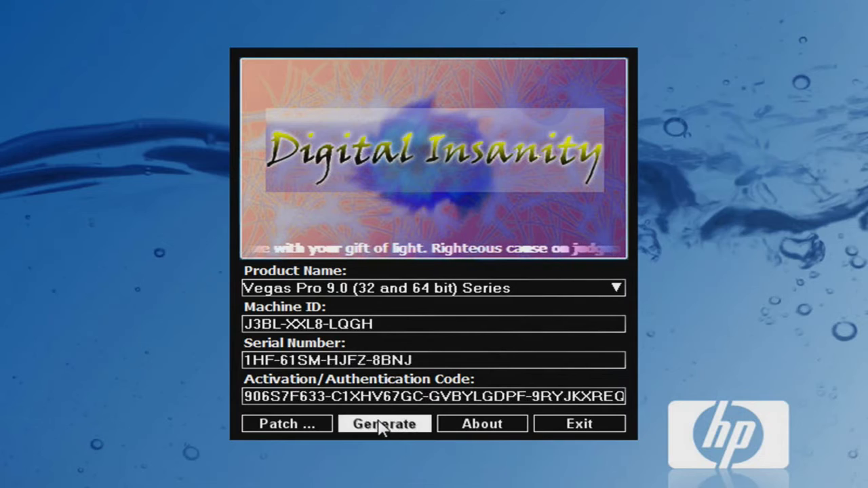
click(381, 426)
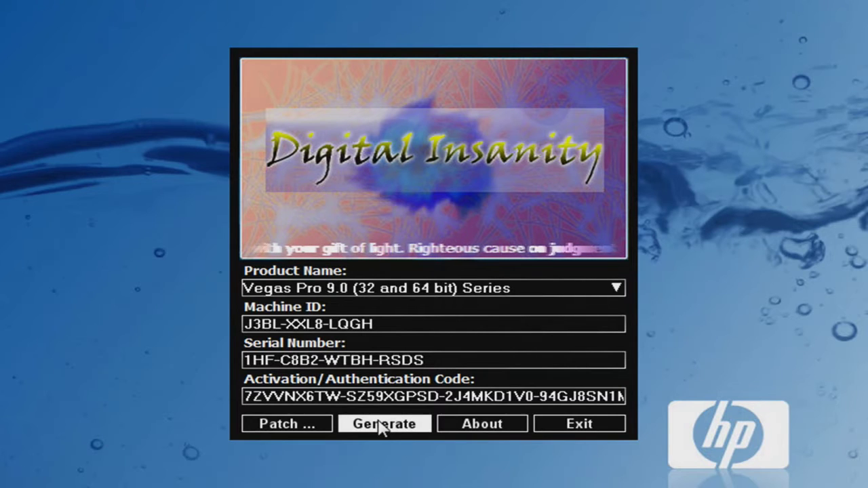
- Patch the installation in C:\Program Files\Sony\Vegas Pro 9.0 and dismiss the success message
click(309, 426)
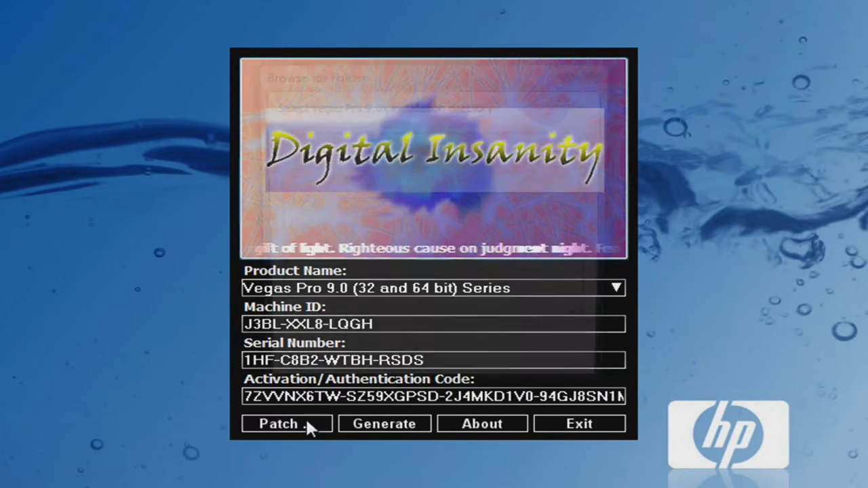
click(374, 180)
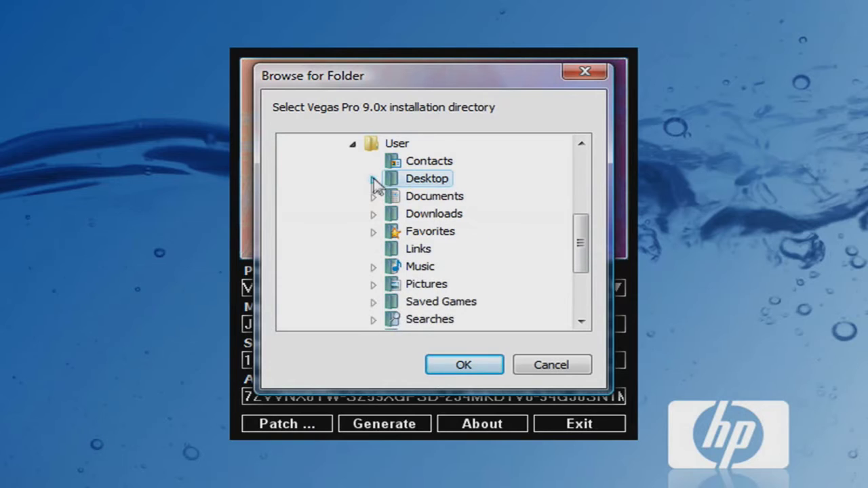
click(353, 143)
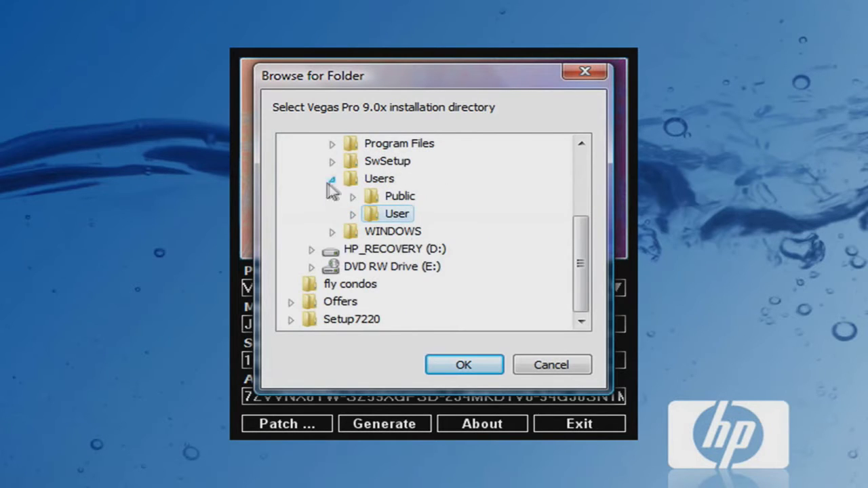
click(331, 179)
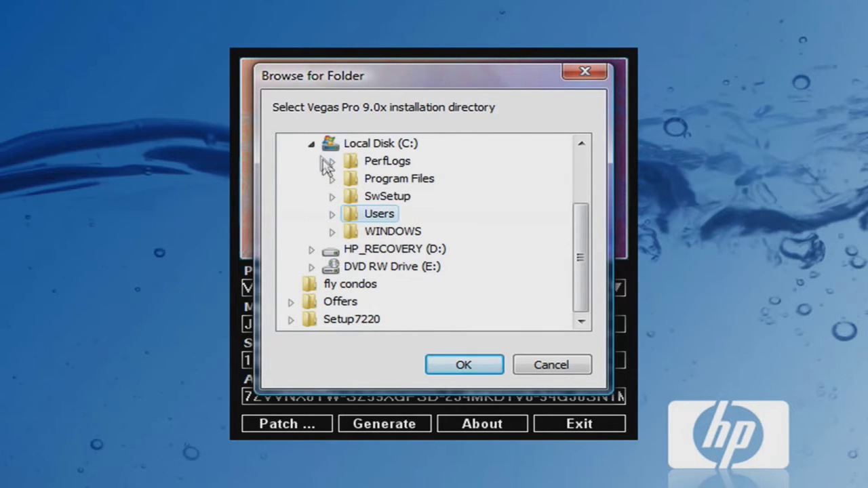
click(363, 144)
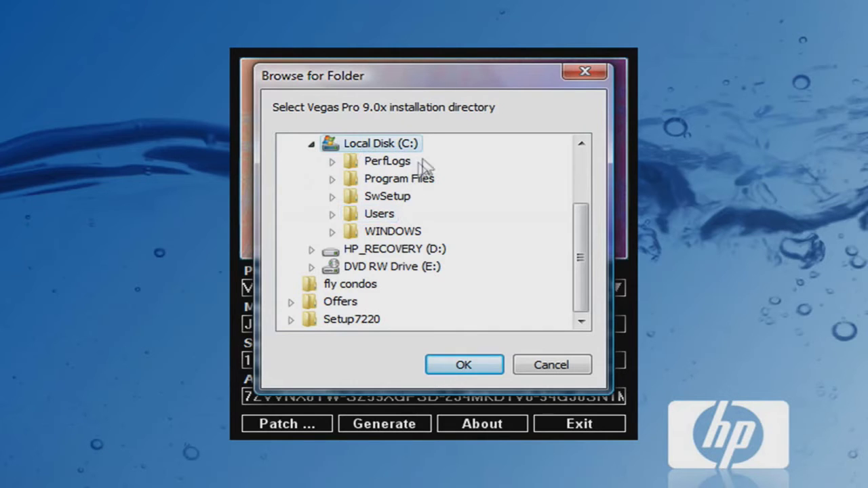
click(390, 180)
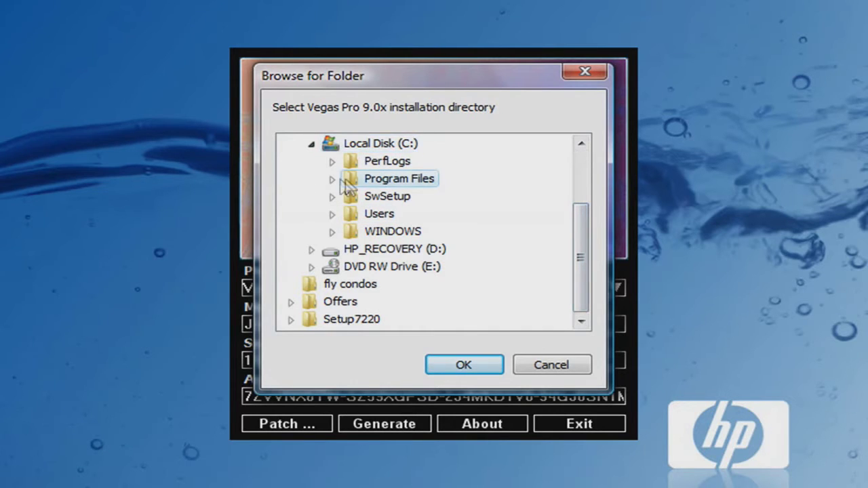
click(331, 179)
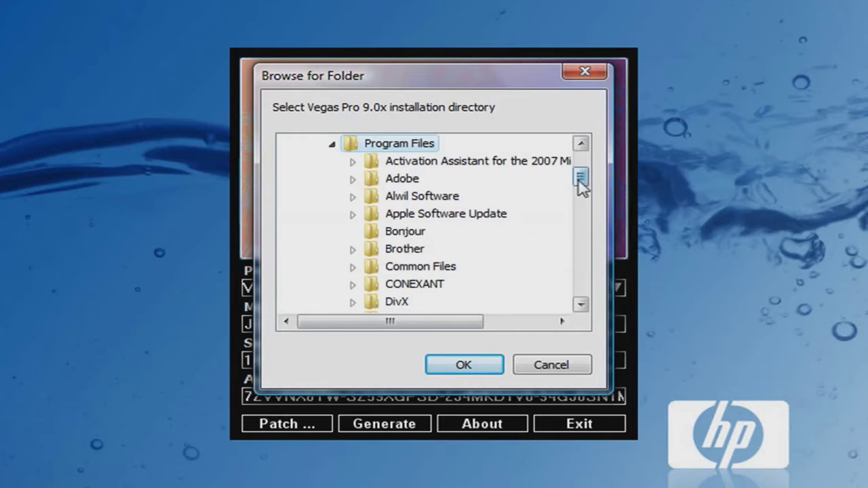
drag(579, 178, 583, 253)
click(354, 251)
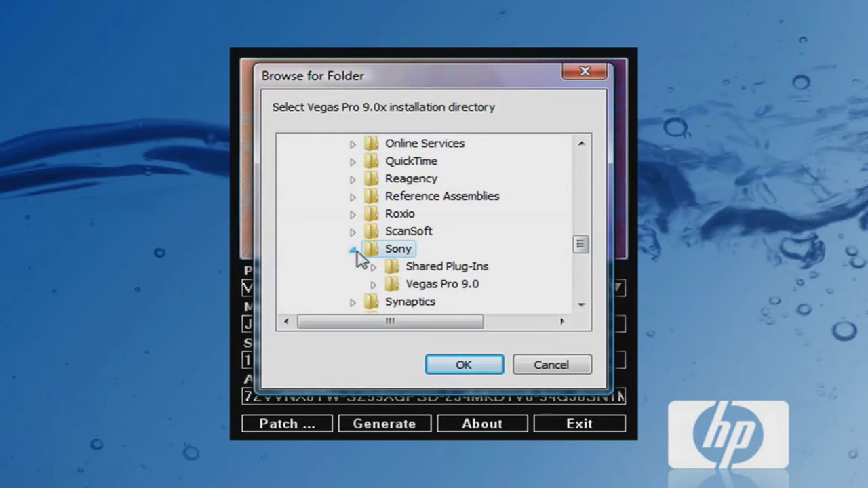
click(444, 290)
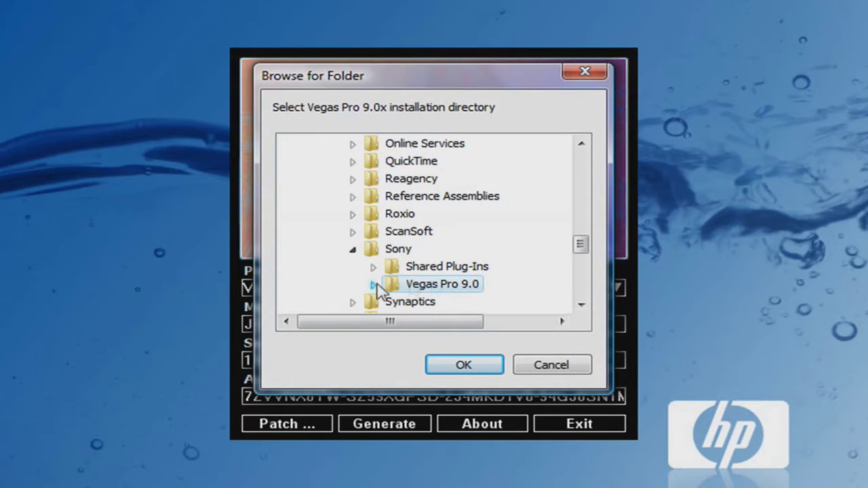
click(465, 365)
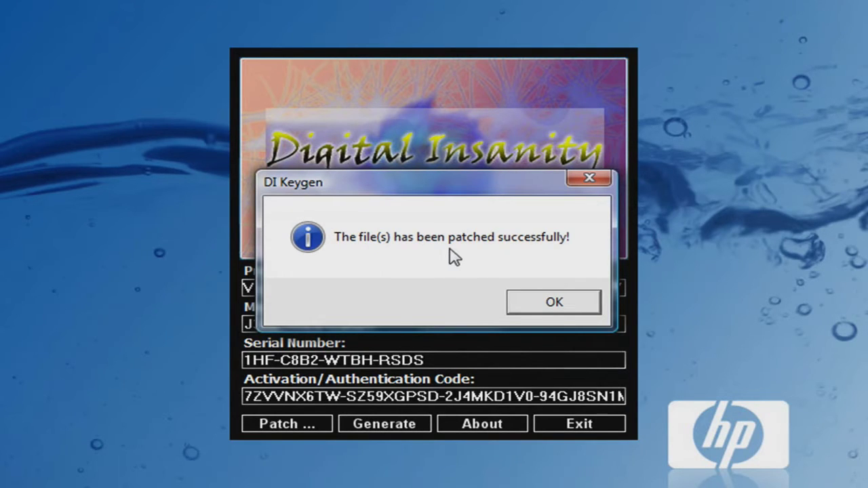
click(555, 304)
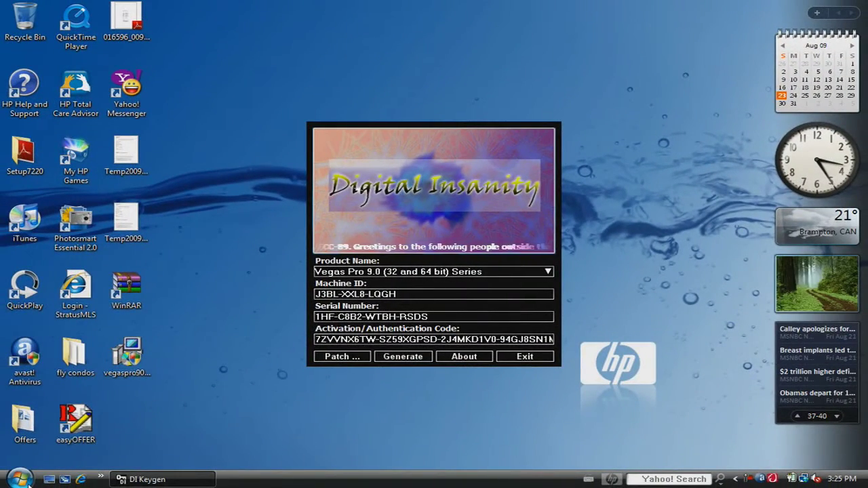
- Launch Vegas Pro 9.0 from All Programs > Sony > Vegas Pro 9.0
click(27, 482)
click(51, 437)
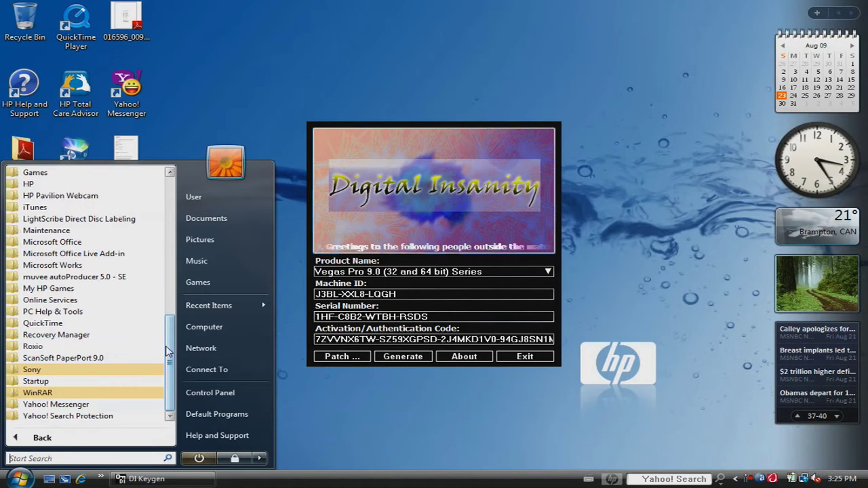
click(116, 371)
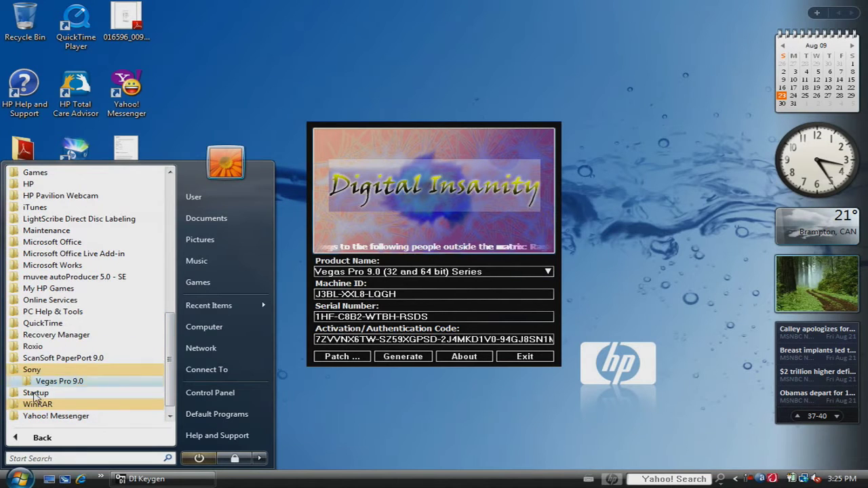
click(58, 383)
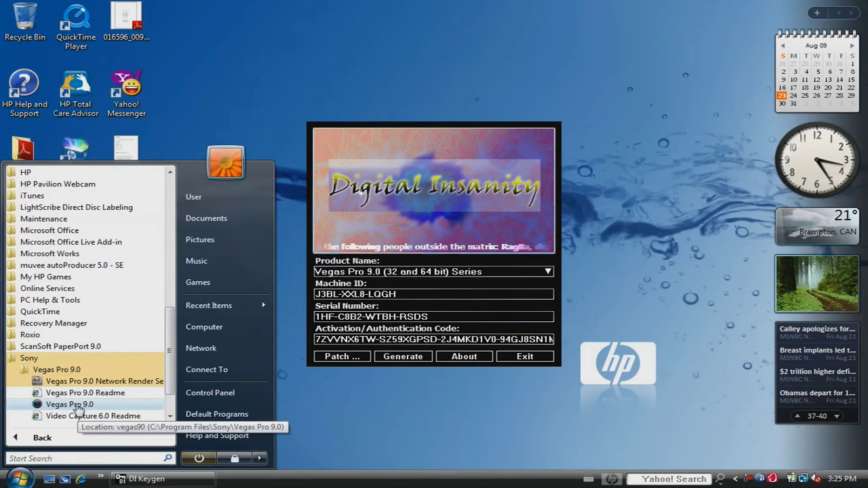
click(74, 405)
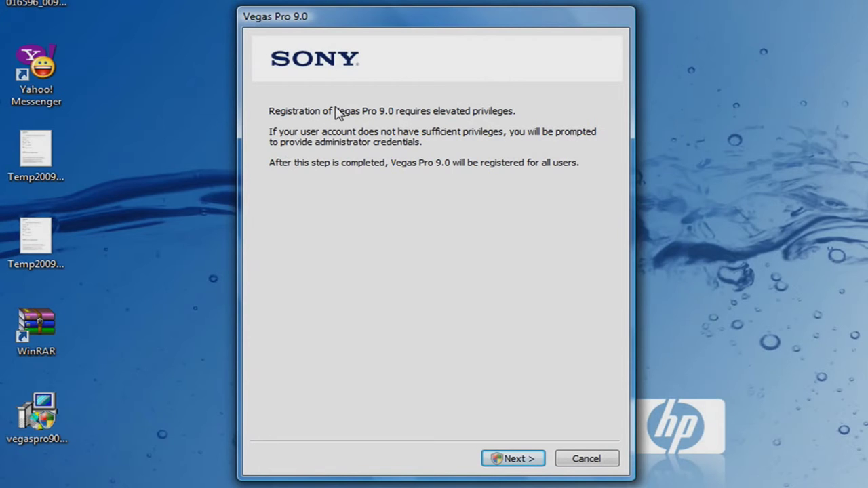
click(522, 461)
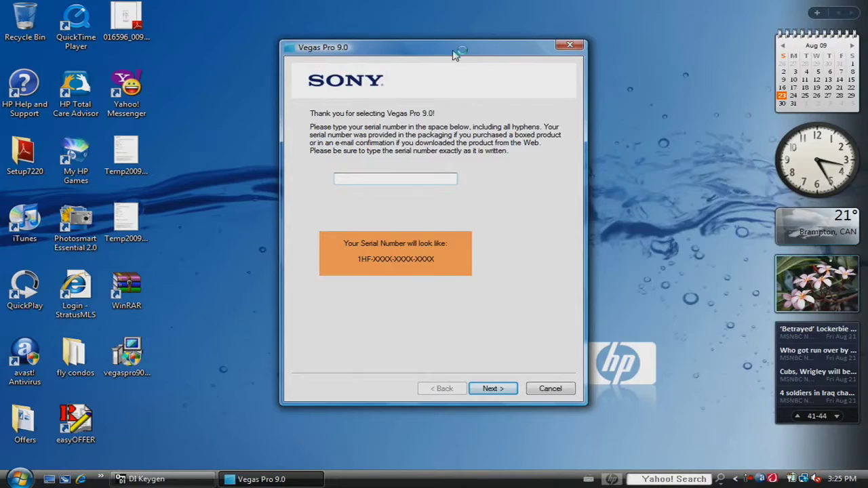
drag(454, 55, 738, 33)
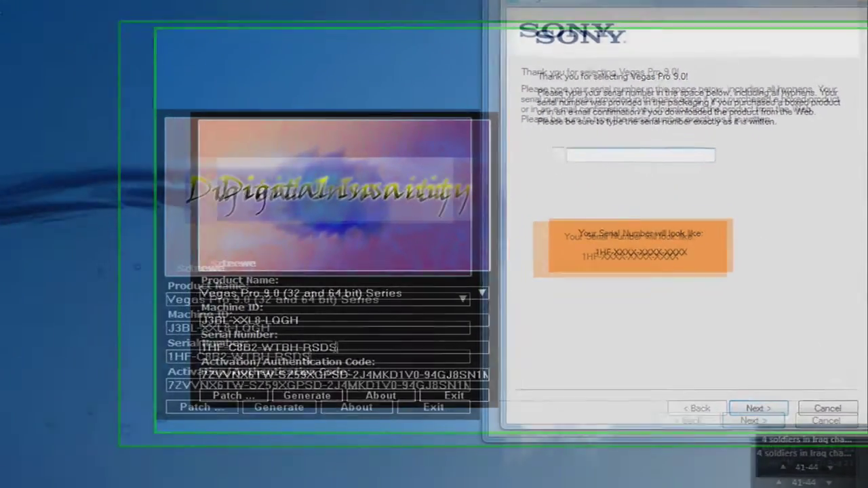
drag(429, 316, 313, 318)
key(ctrl+c)
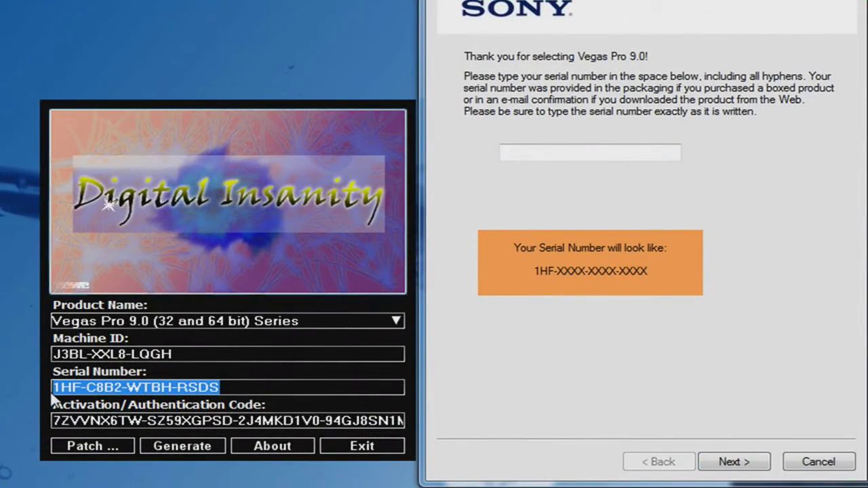
right_click(83, 388)
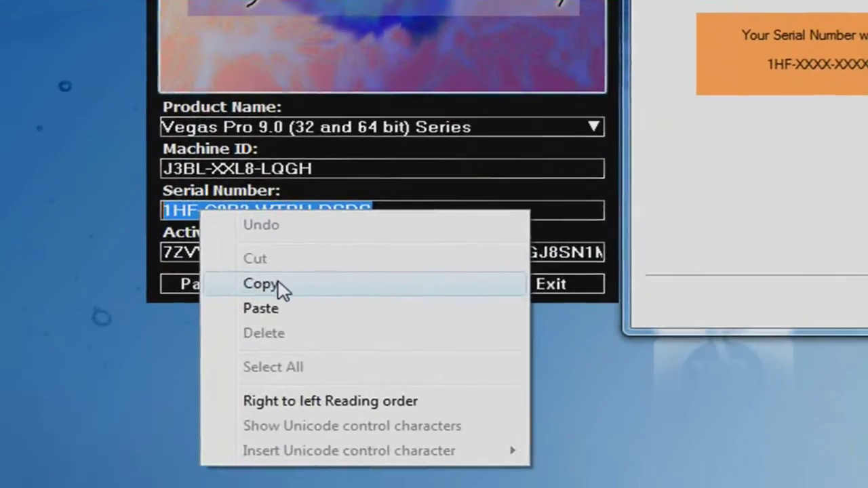
click(131, 445)
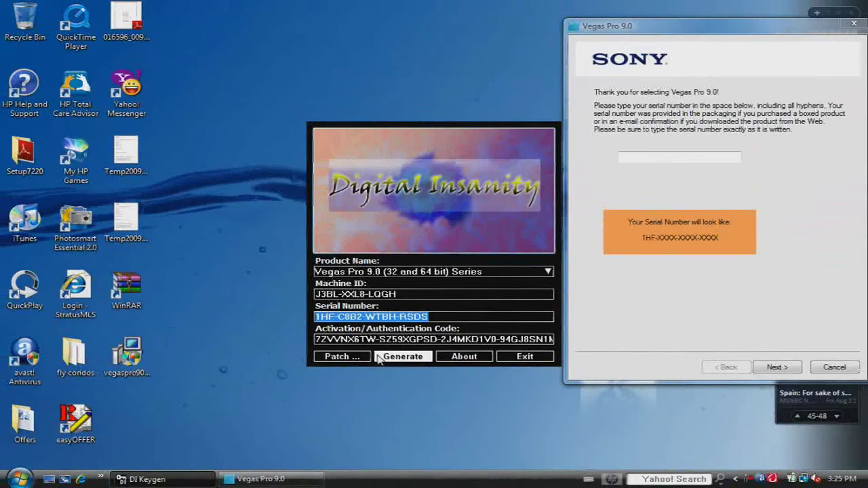
click(656, 155)
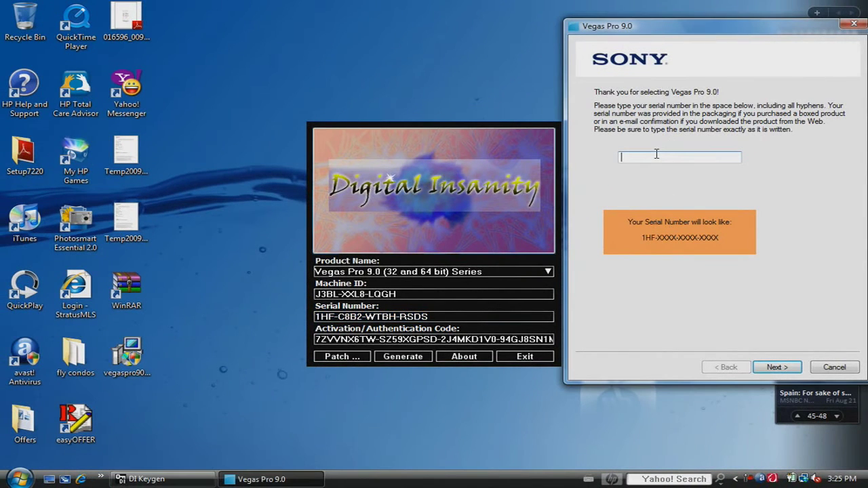
key(ctrl+v)
- Choose 'Register from another computer' and continue to the offline registration instructions
click(757, 368)
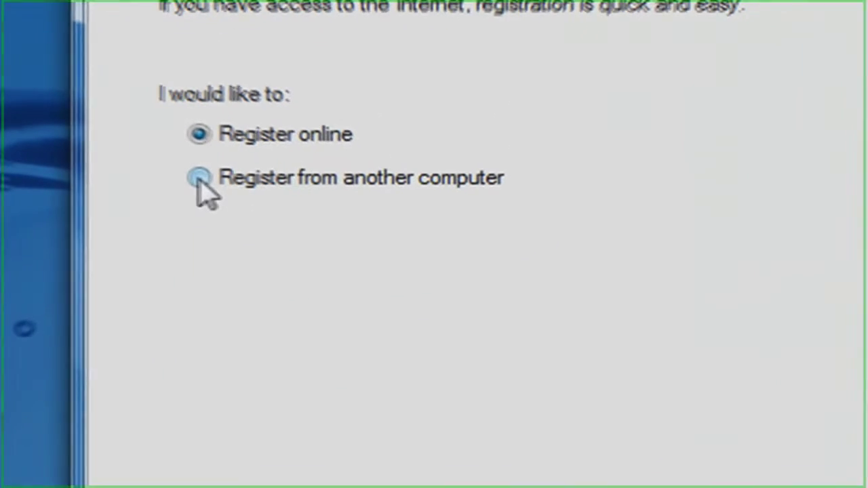
click(324, 196)
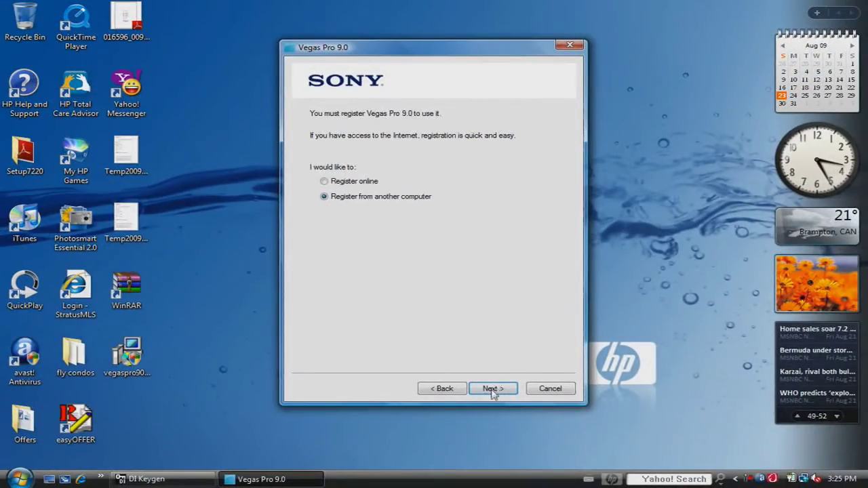
click(493, 391)
- Opt out of news, accept the privacy terms, enter the e-mail and choose Australia as country
click(493, 390)
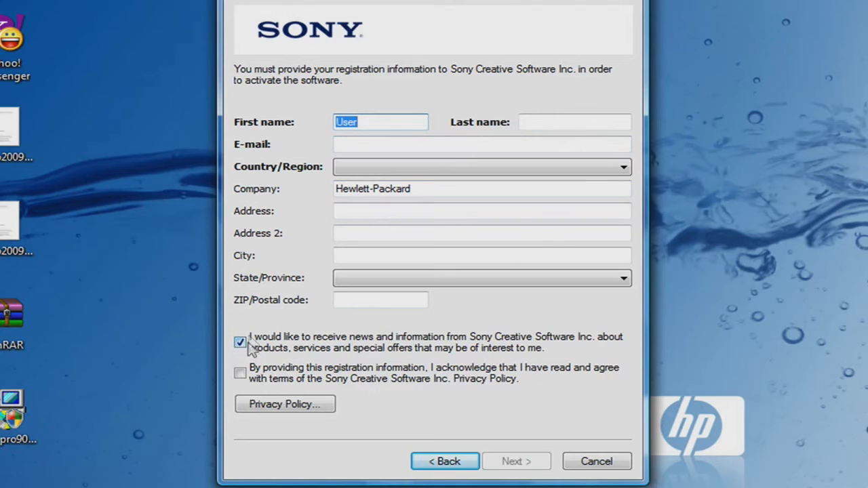
click(241, 343)
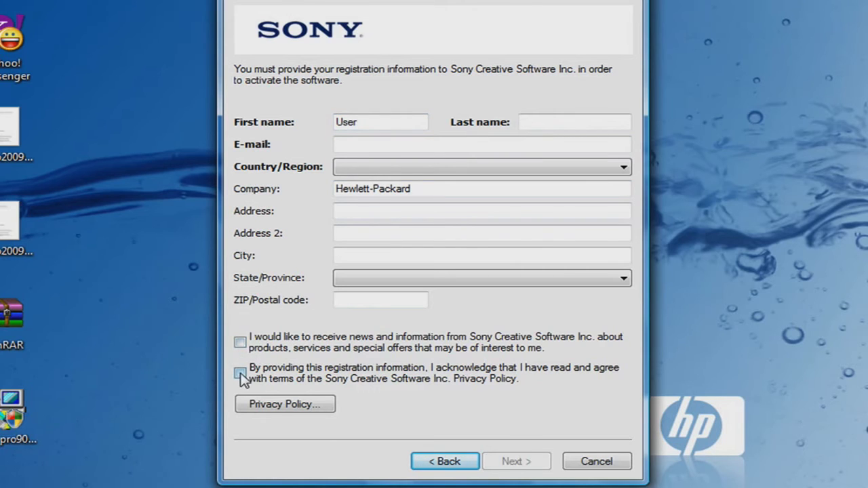
click(241, 373)
text(BLAH)
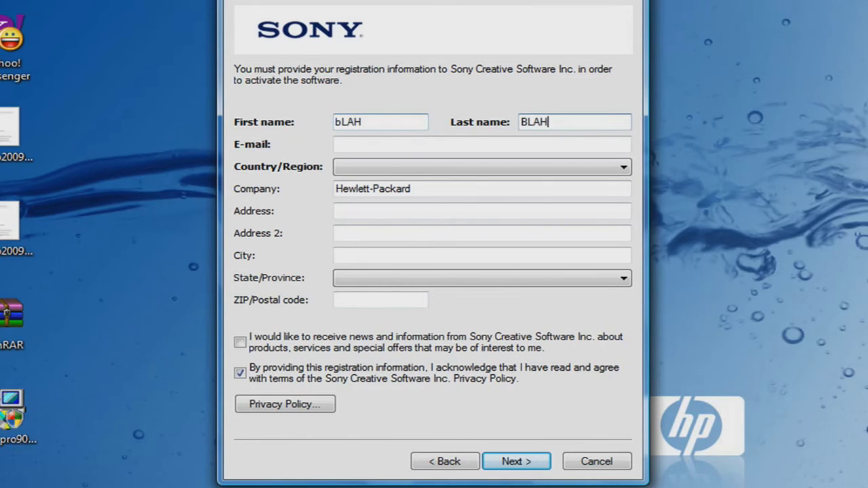
key(Tab)
click(360, 146)
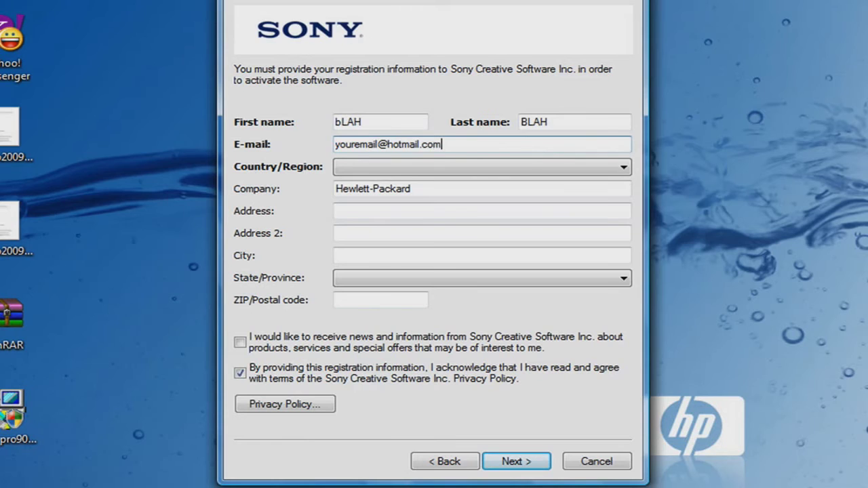
click(458, 171)
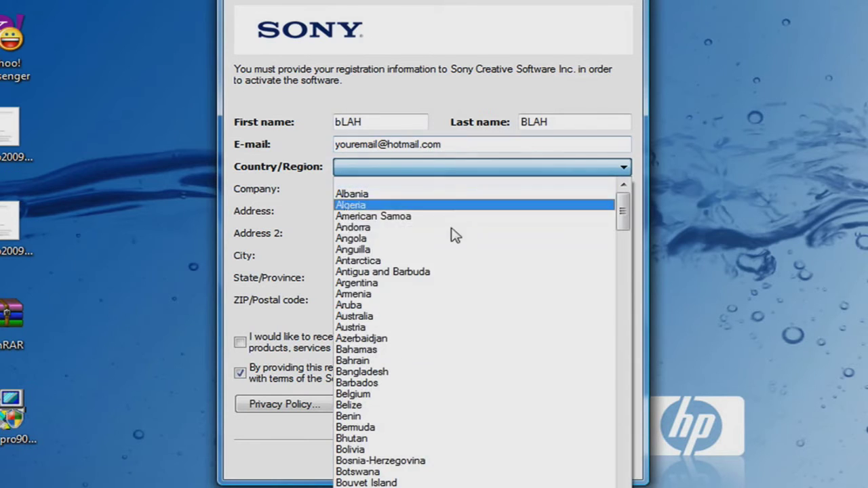
click(415, 316)
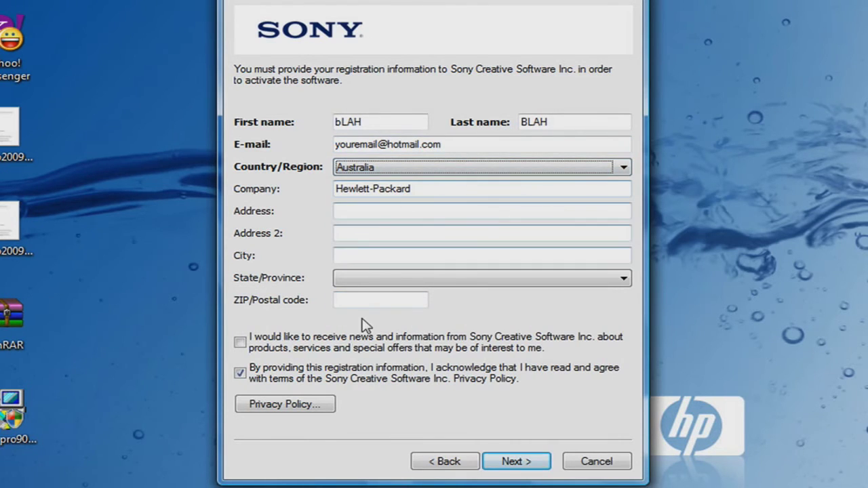
click(400, 278)
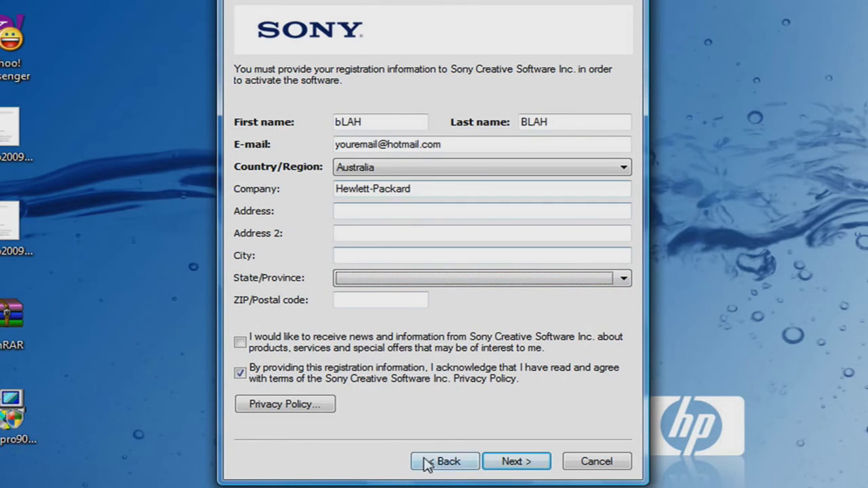
click(519, 461)
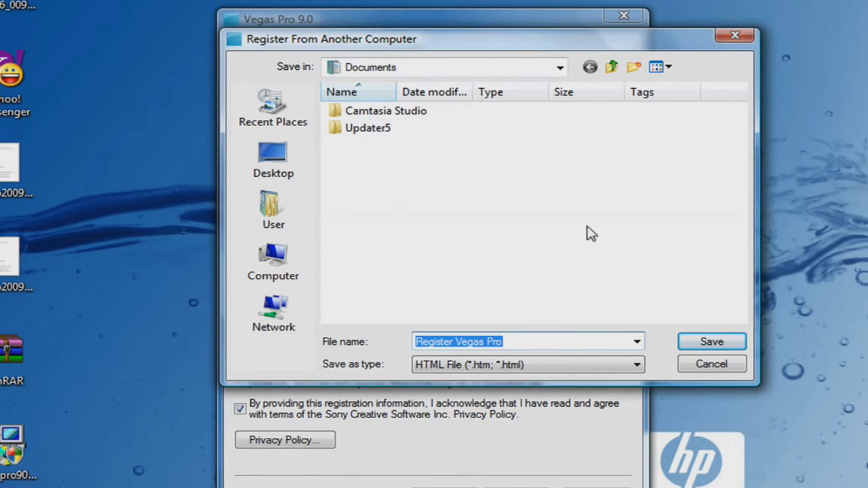
- Save the registration file to Documents, paste the keygen's authentication code, and finish registration
click(711, 342)
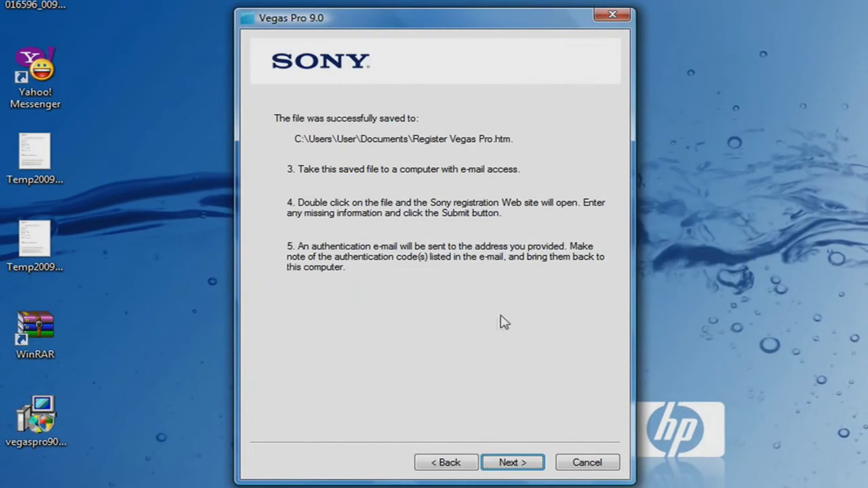
click(515, 464)
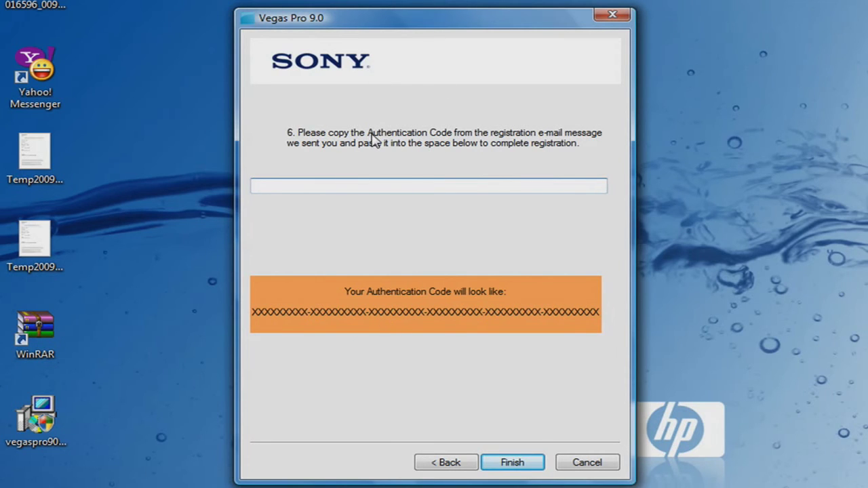
drag(570, 20, 864, 3)
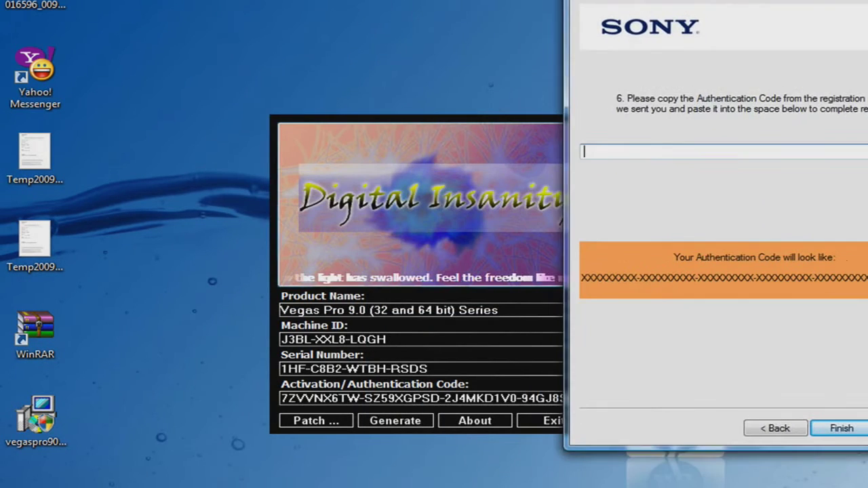
click(291, 399)
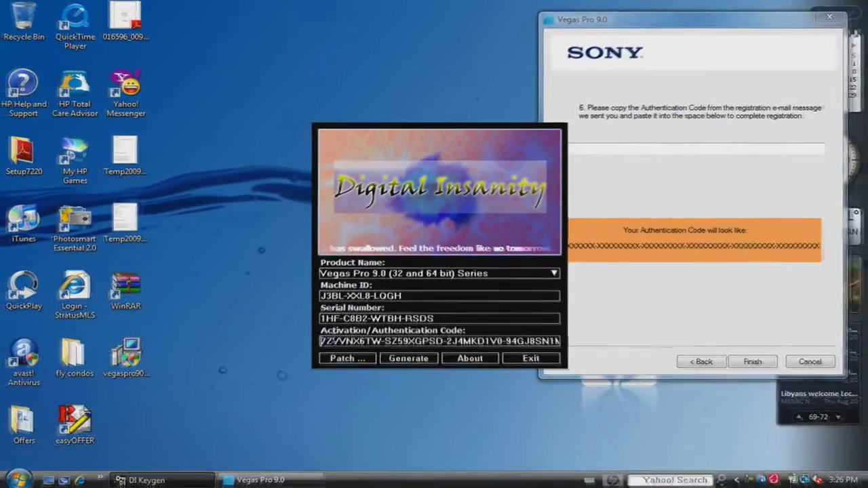
drag(322, 340, 572, 338)
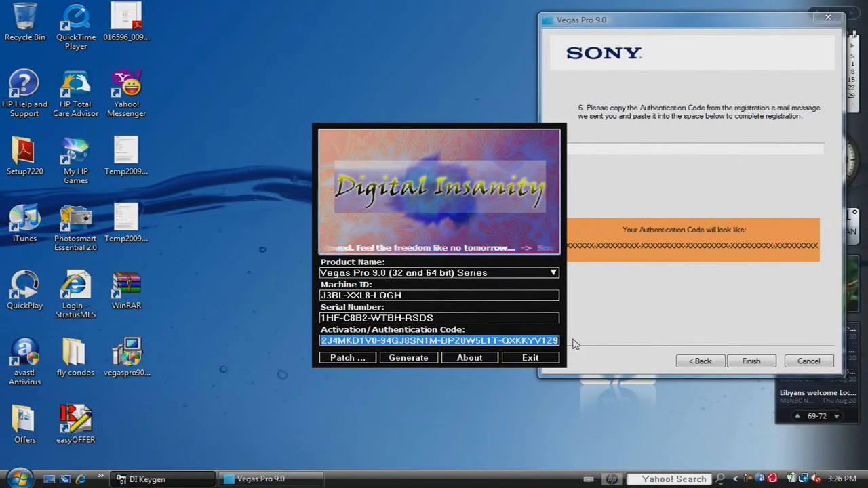
click(642, 149)
key(ctrl+v)
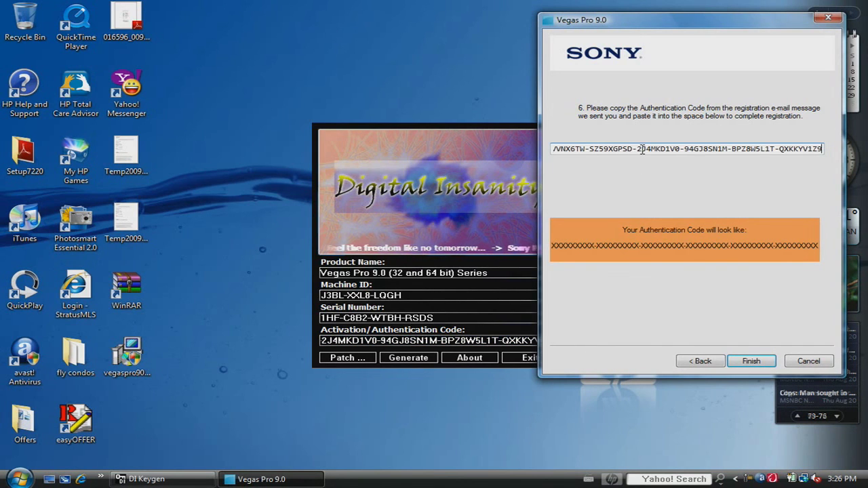
click(760, 364)
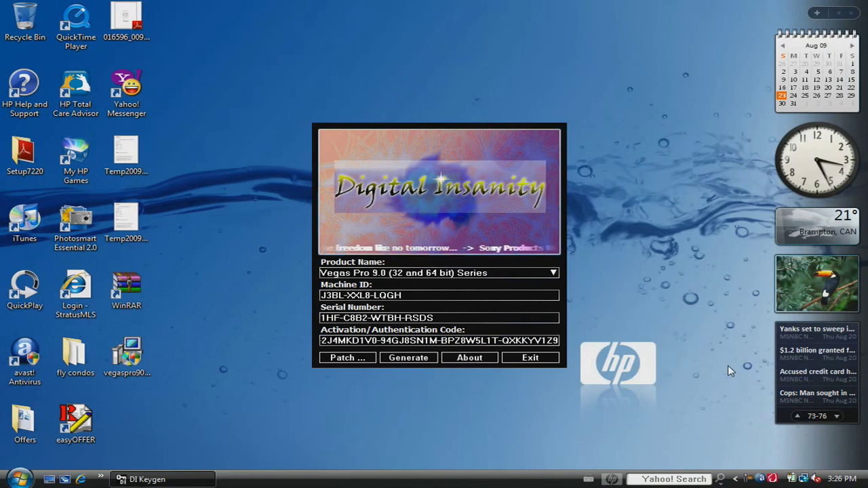
drag(472, 138, 472, 226)
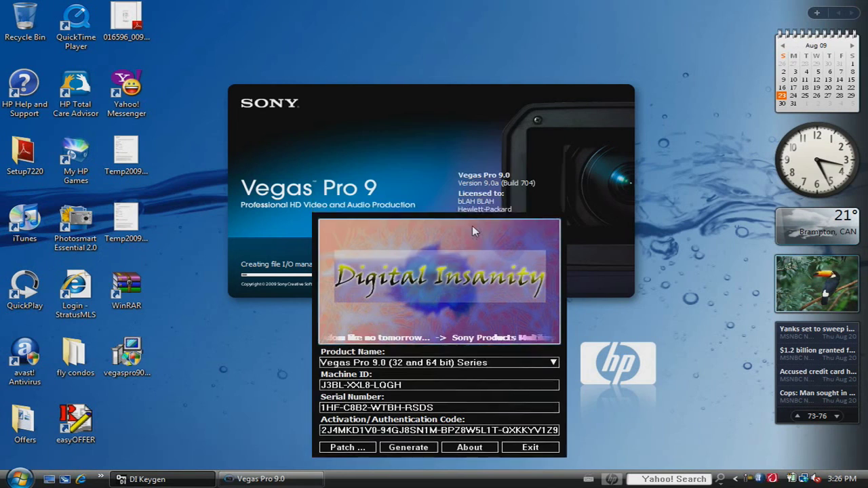
click(530, 446)
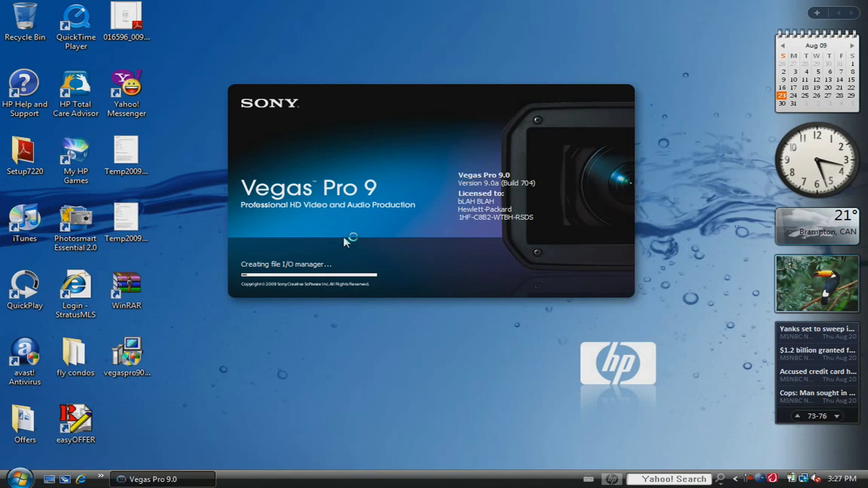
right_click(749, 481)
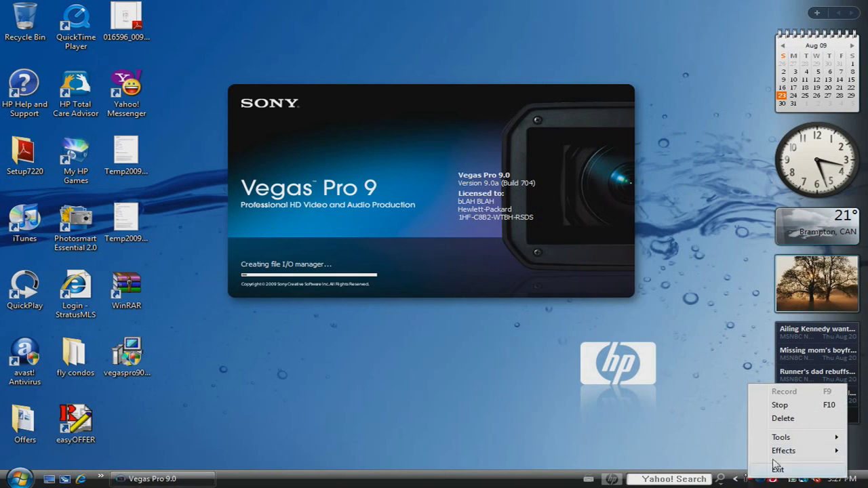